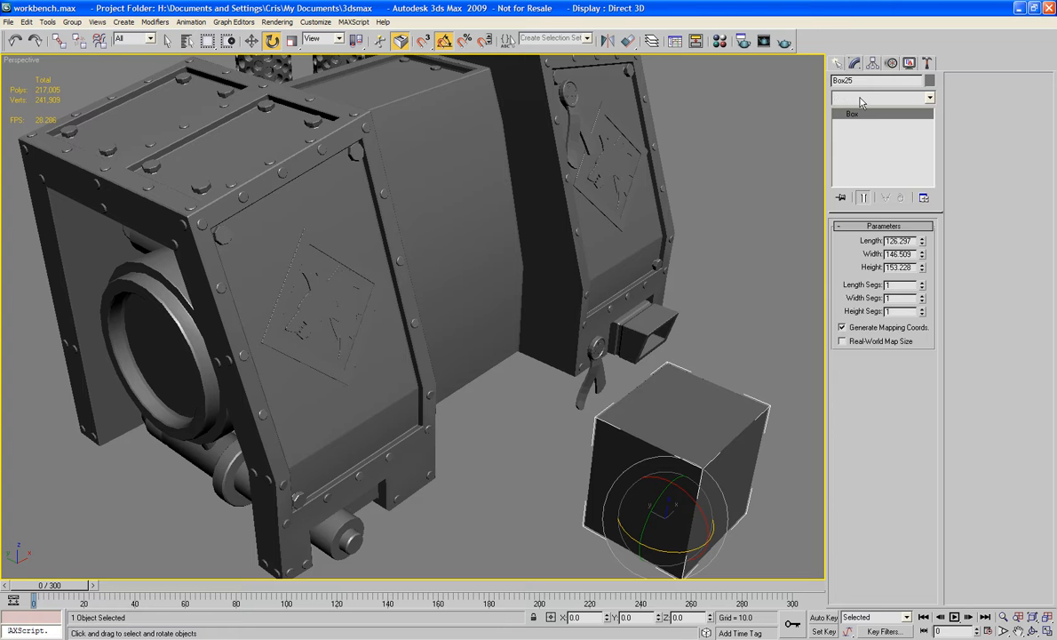
Add an EdgeChEx modifier to the selected box and set its chamfer mode to Stand
left_click(860, 97)
key("e")
key("Return")
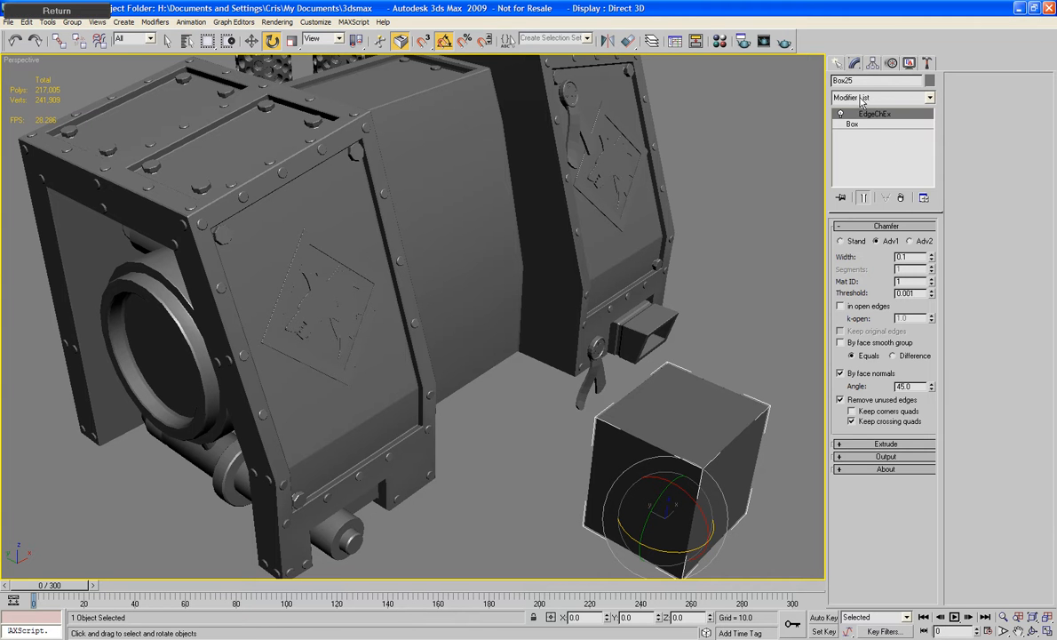
left_click(841, 241)
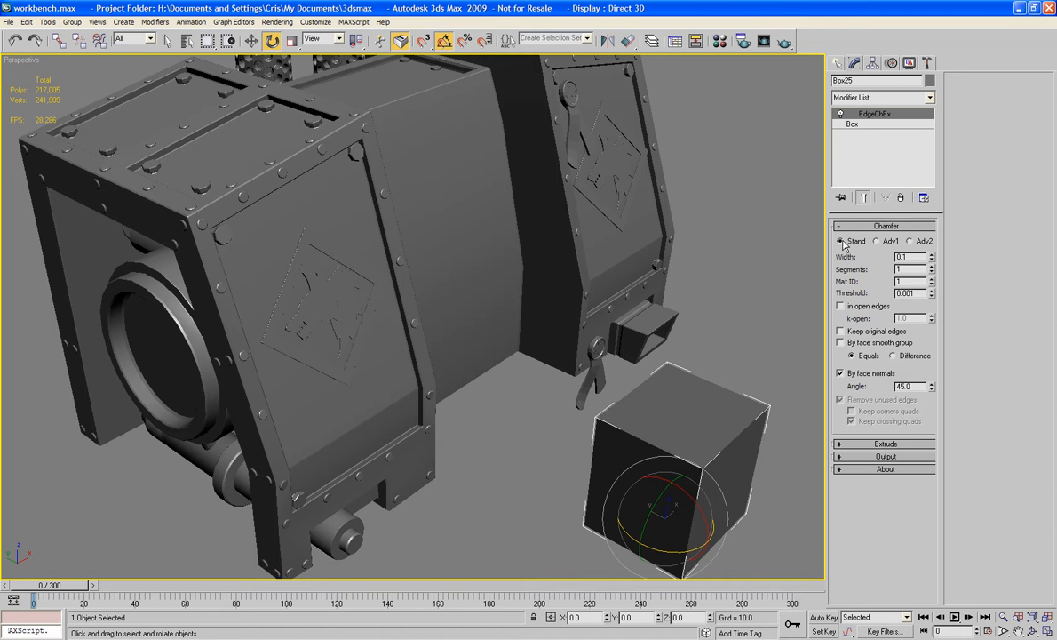
Display edged faces in the viewport and set the box's chamfer width to 0.52
middle_click_drag(689, 298, 654, 368, "alt")
scroll(651, 374, "up", 3)
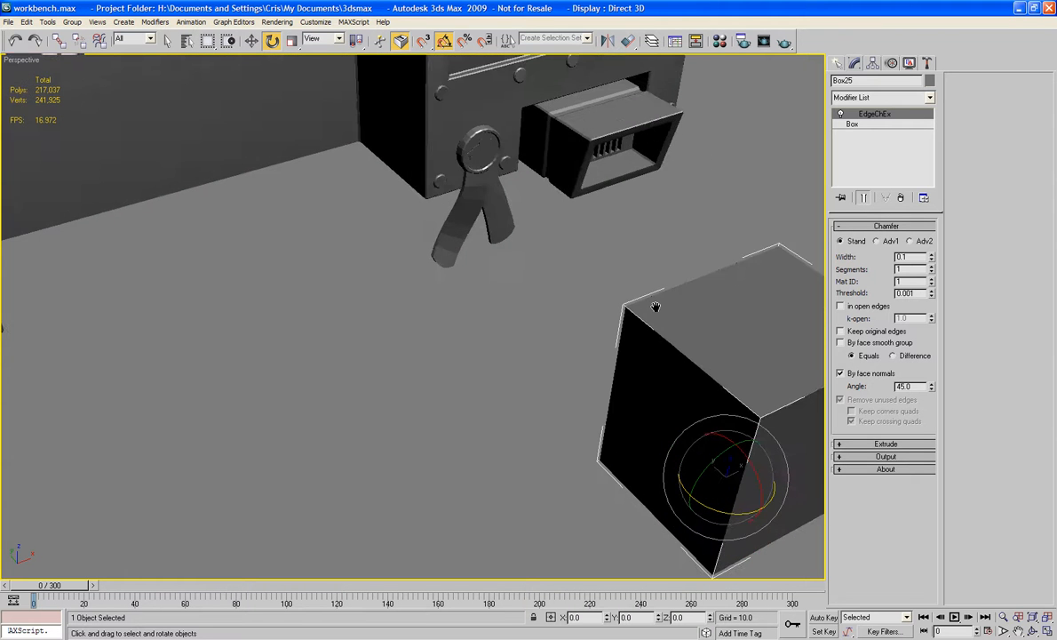
middle_click_drag(646, 284, 684, 274, "alt")
key("F4")
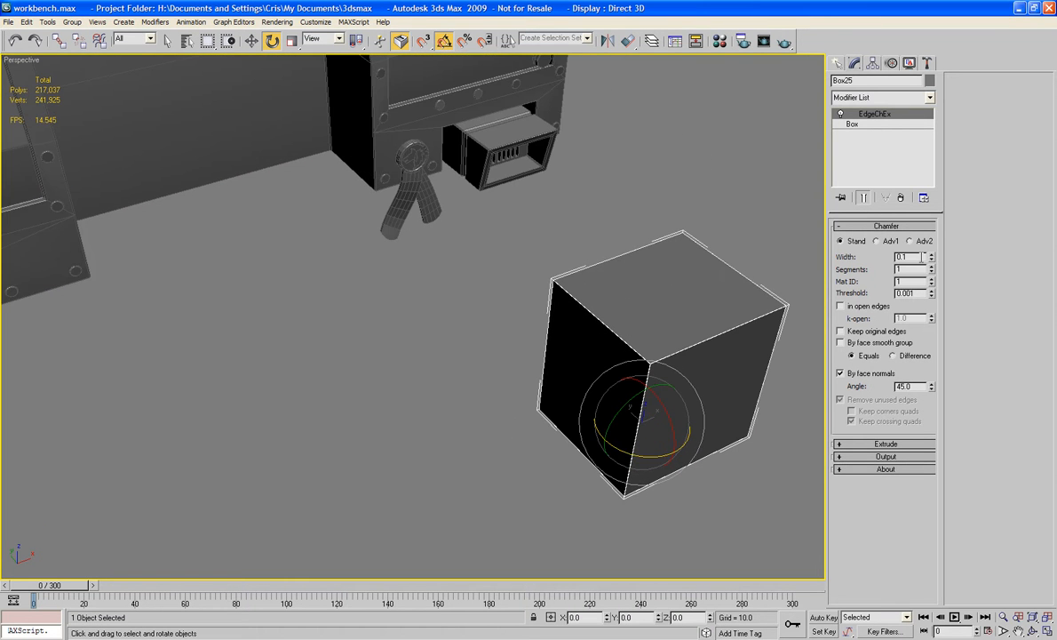
left_click_drag(931, 255, 931, 227)
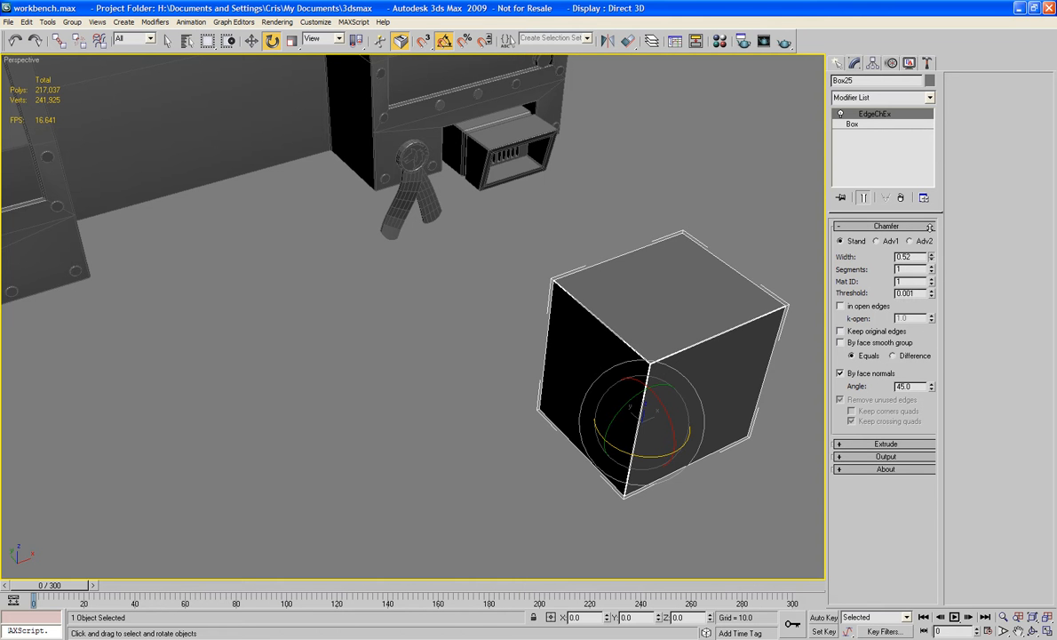
Select the large Shoulder1 armour object and add an EdgeChEx modifier to it
middle_click_drag(515, 200, 594, 287, "alt")
scroll(581, 267, "up", 3)
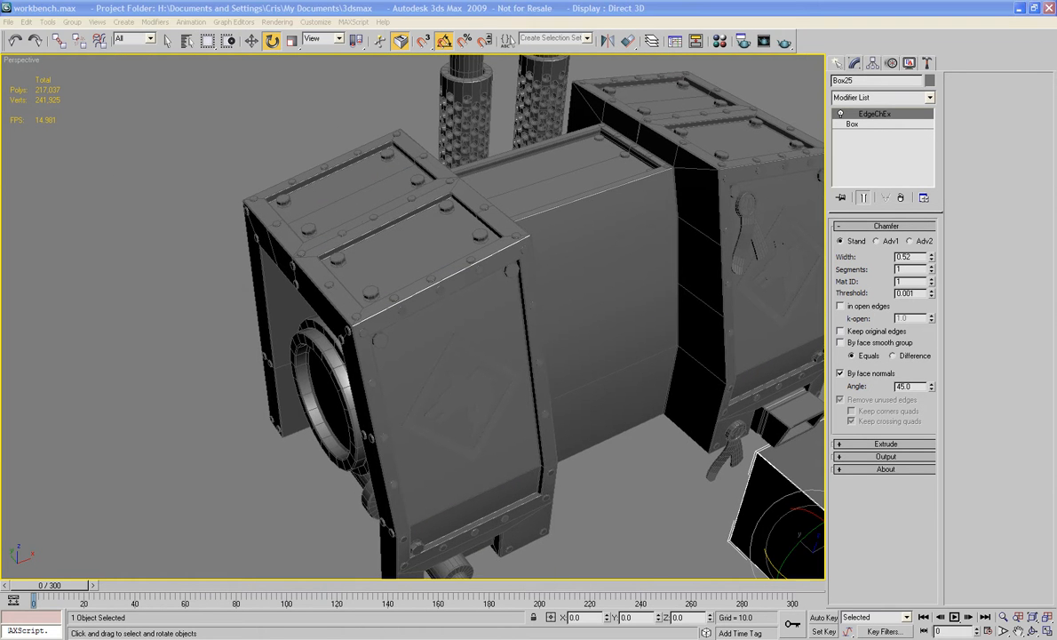
left_click(432, 309)
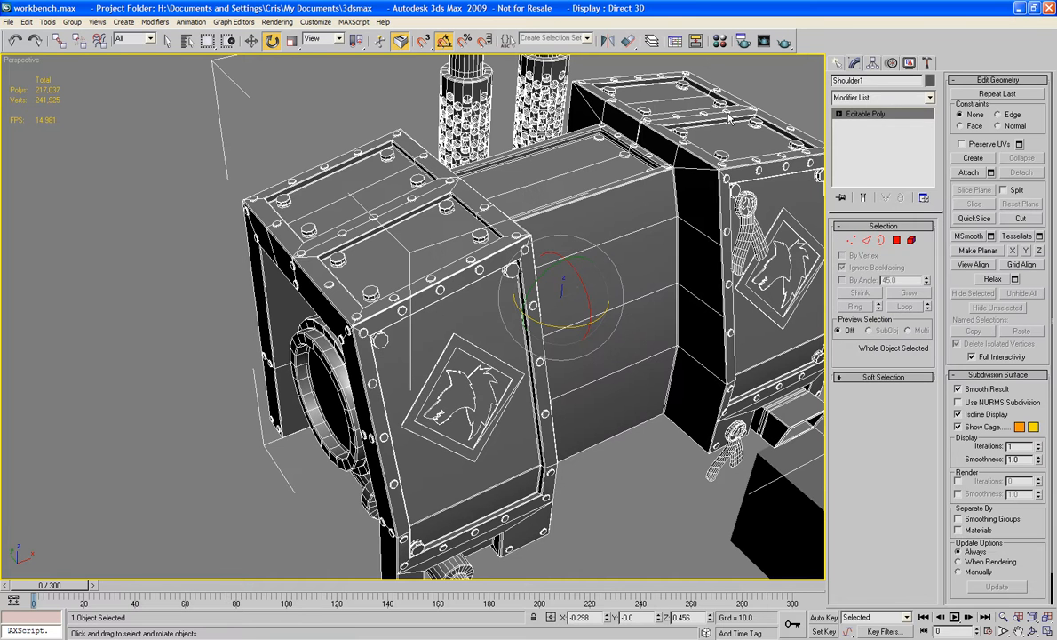
left_click(870, 97)
key("e")
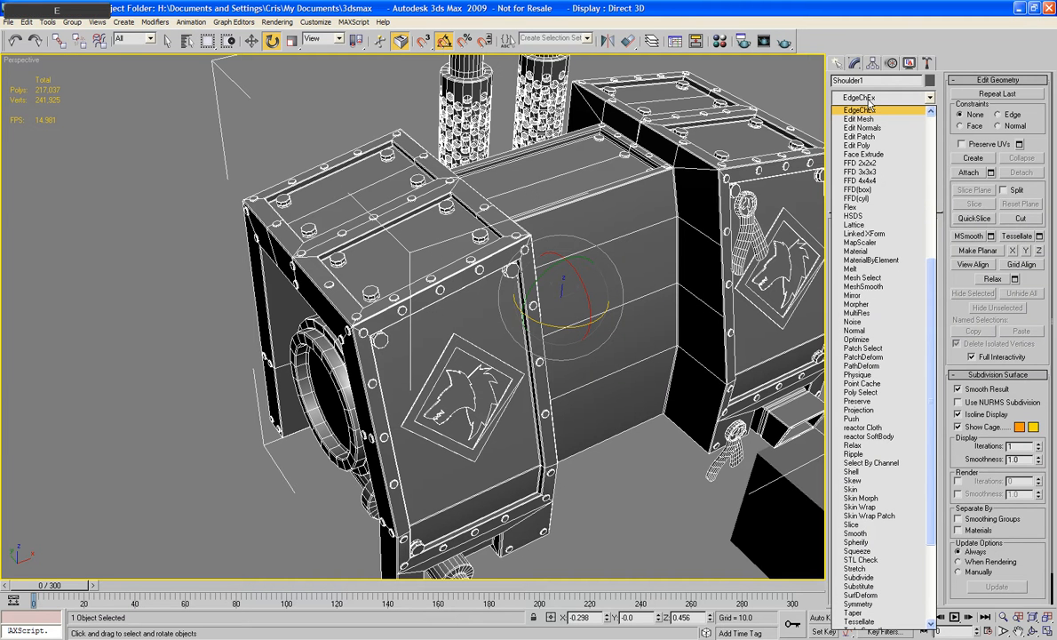
key("Return")
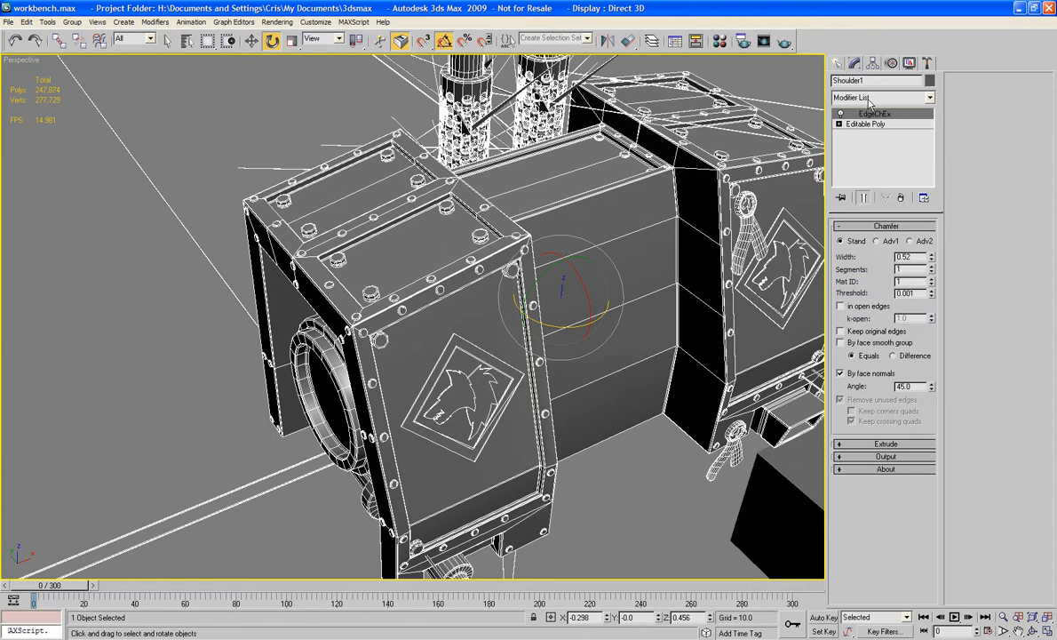
scroll(409, 373, "down", 5)
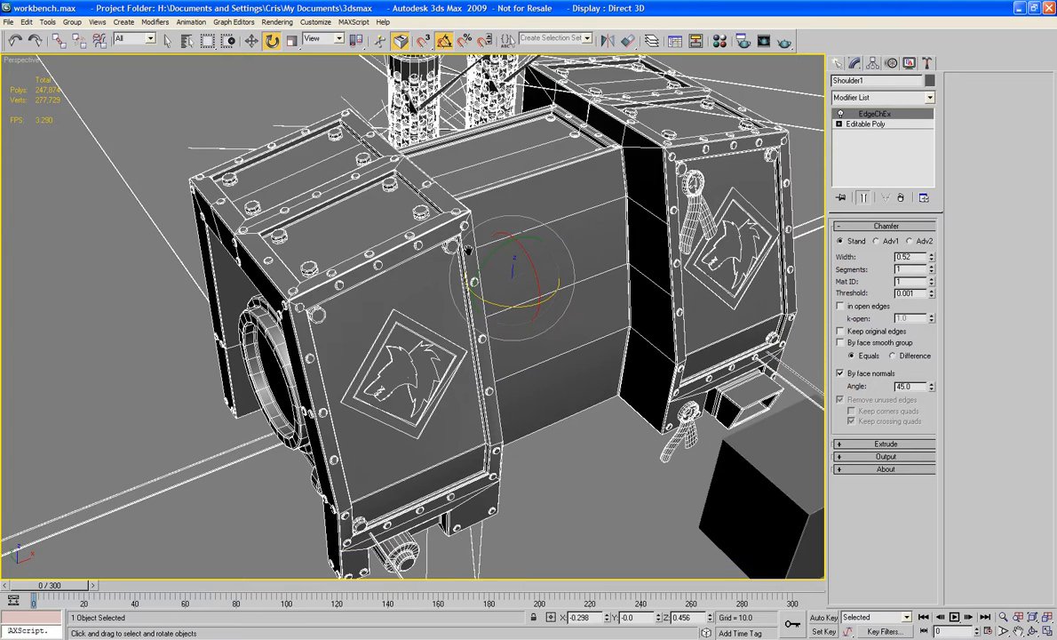
middle_click_drag(408, 373, 444, 360, "alt")
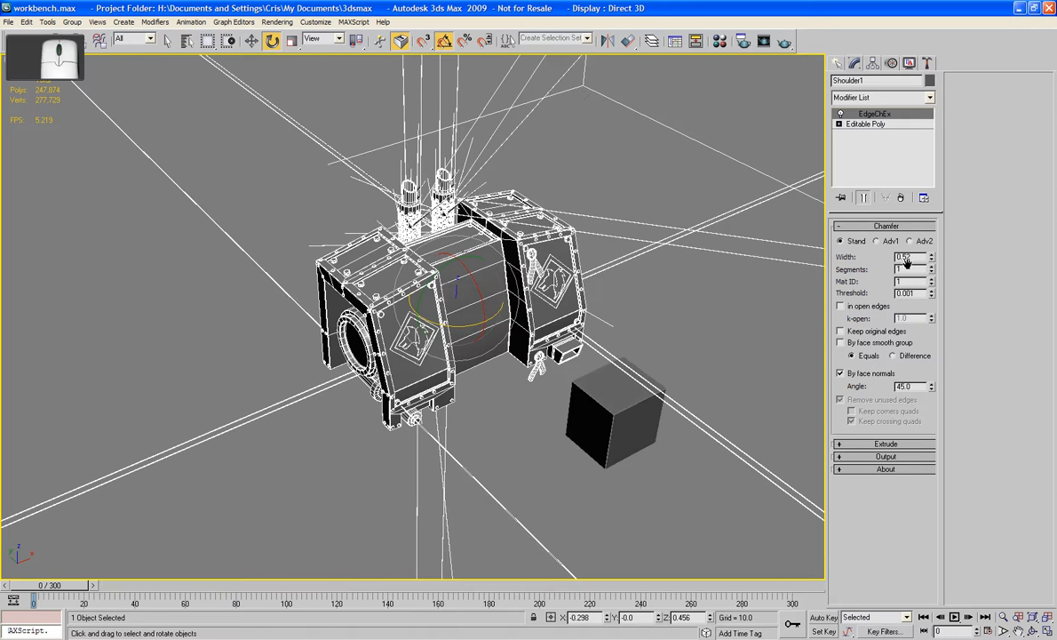
Set the chamfer width of Shoulder1's EdgeChEx modifier to 0.01
double_click(900, 255)
type("0")
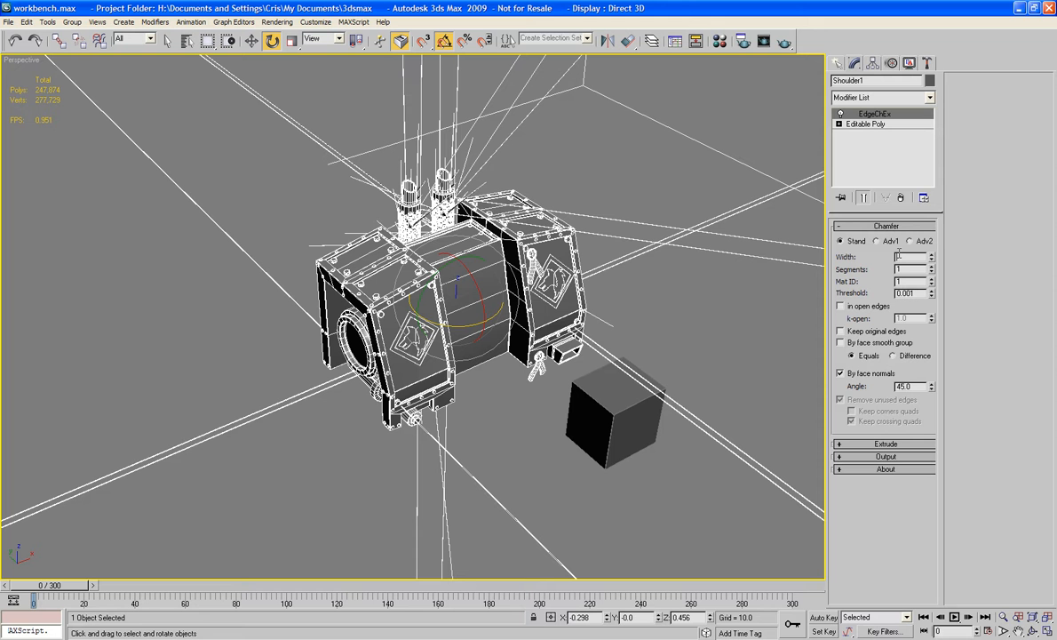
type(".01")
middle_click_drag(573, 290, 442, 278, "alt")
scroll(649, 282, "up", 4)
middle_click_drag(649, 282, 614, 214, "alt")
scroll(679, 250, "up", 5)
scroll(773, 238, "down", 6)
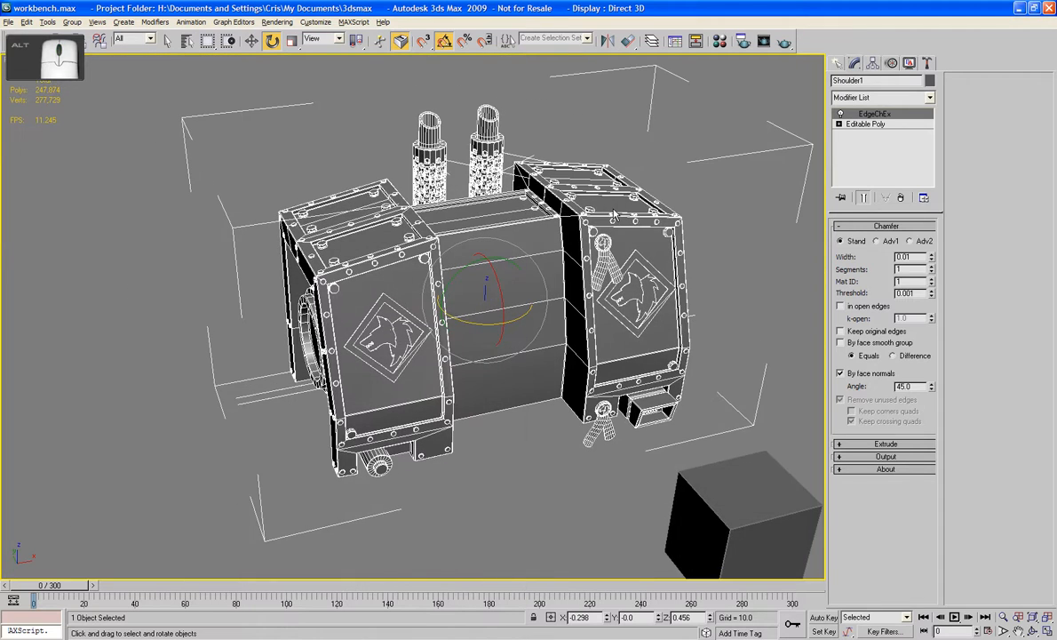
Remove the EdgeChEx modifier from Shoulder1 and select the wolf emblem and diamond frame elements on both front panels
left_click(900, 197)
scroll(536, 293, "up", 4)
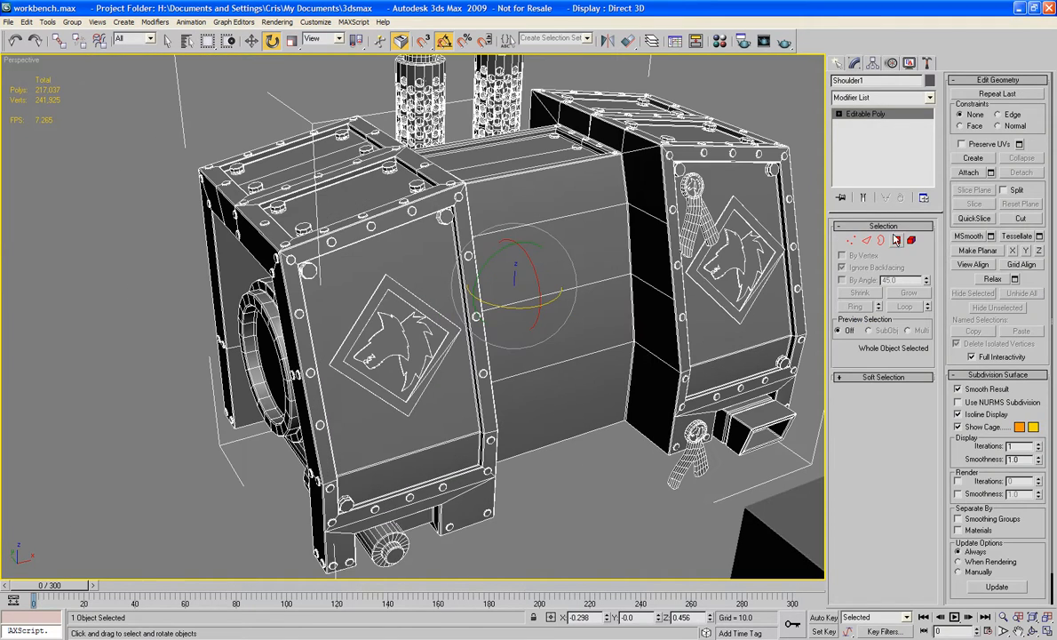
key("4")
left_click(364, 311)
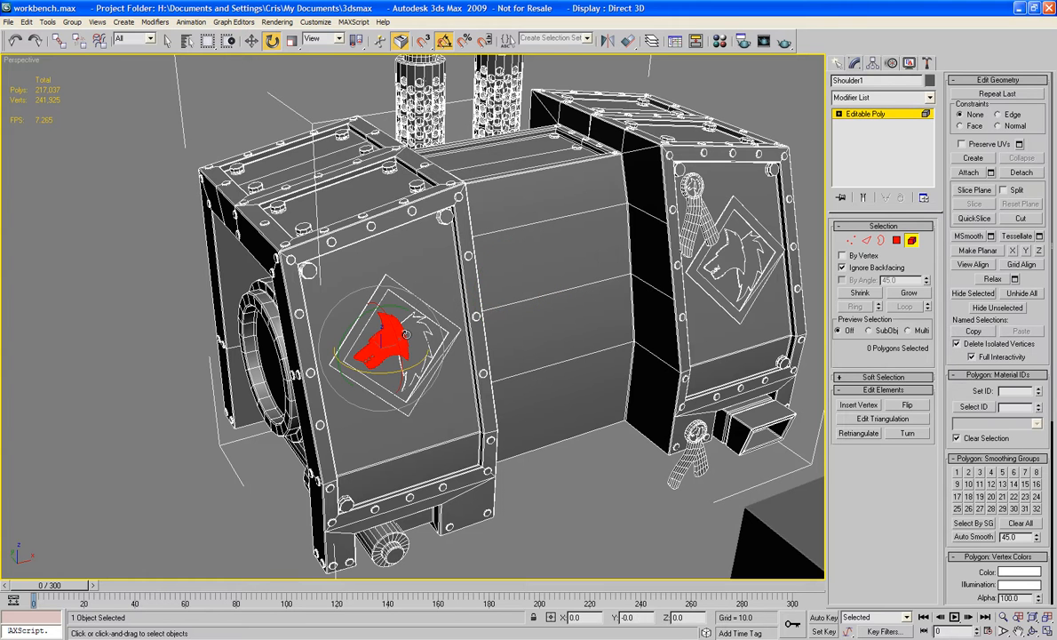
left_click(384, 311, "ctrl")
left_click(390, 299, "ctrl")
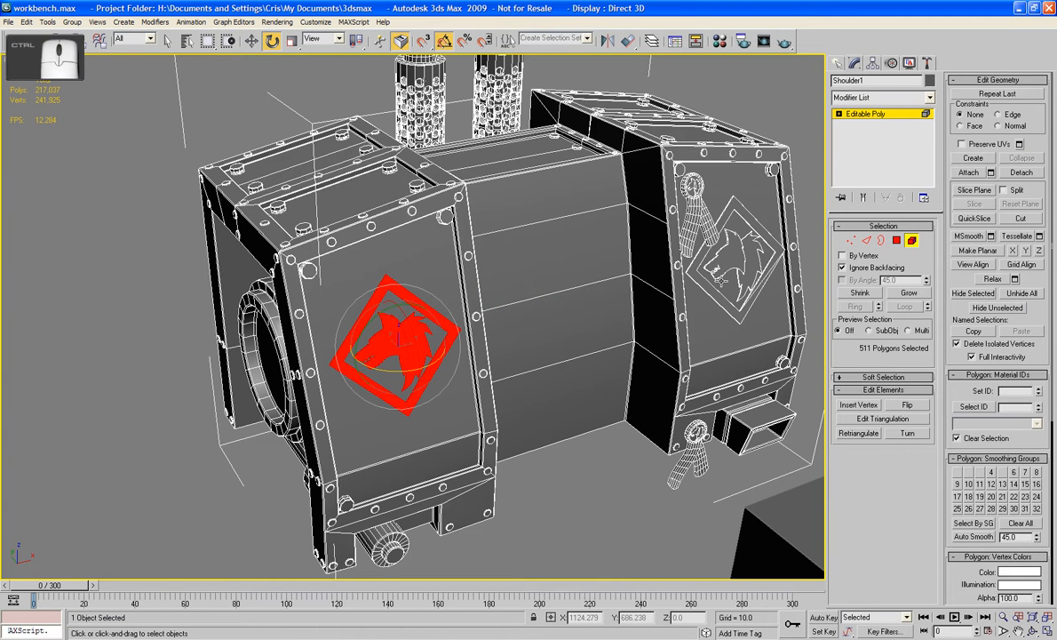
left_click(690, 265, "ctrl")
left_click(755, 253, "ctrl")
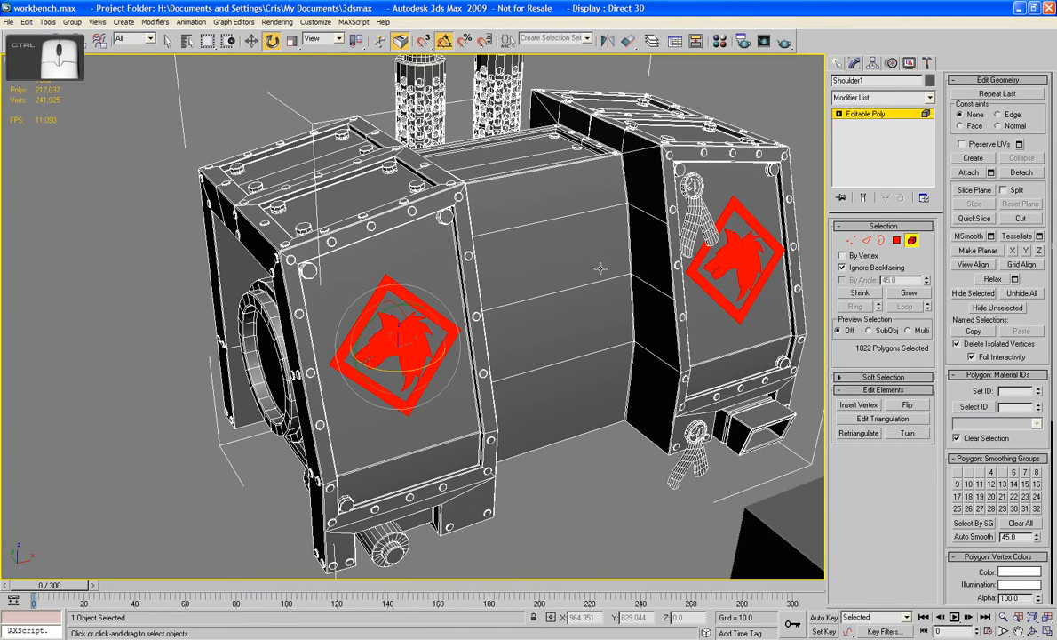
Select the large armour casing elements and the housing around the exhaust pipes, leaving the bolts and pipes unselected
key("ctrl+i")
middle_click_drag(417, 204, 691, 198, "alt")
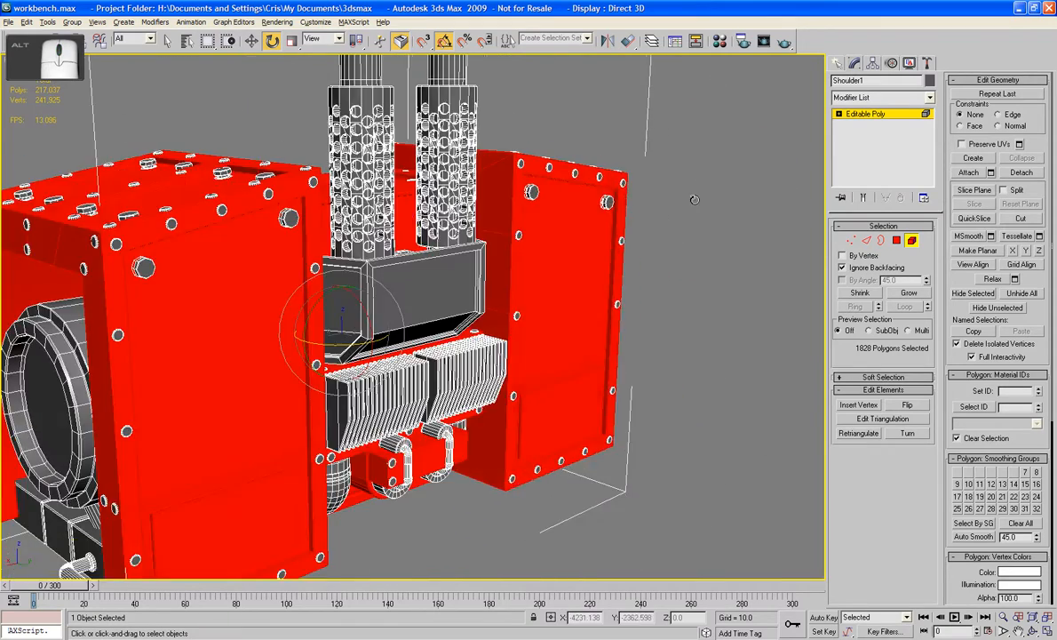
scroll(692, 198, "up", 4)
middle_click_drag(479, 199, 526, 270, "alt")
scroll(526, 270, "up", 2)
scroll(526, 270, "up", 3)
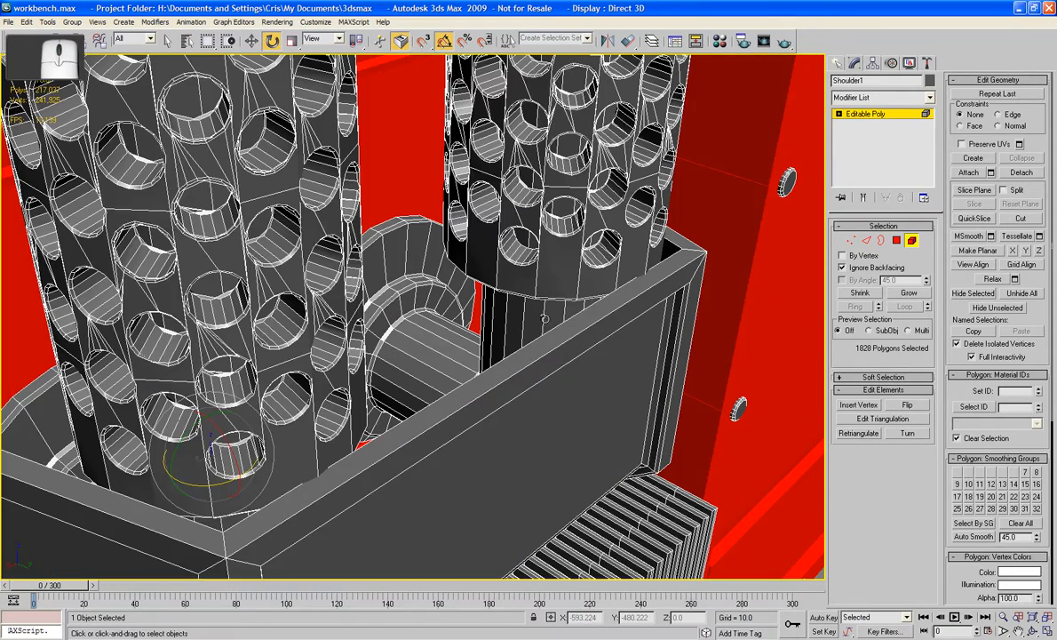
left_click(553, 402, "ctrl")
left_click(552, 403, "ctrl")
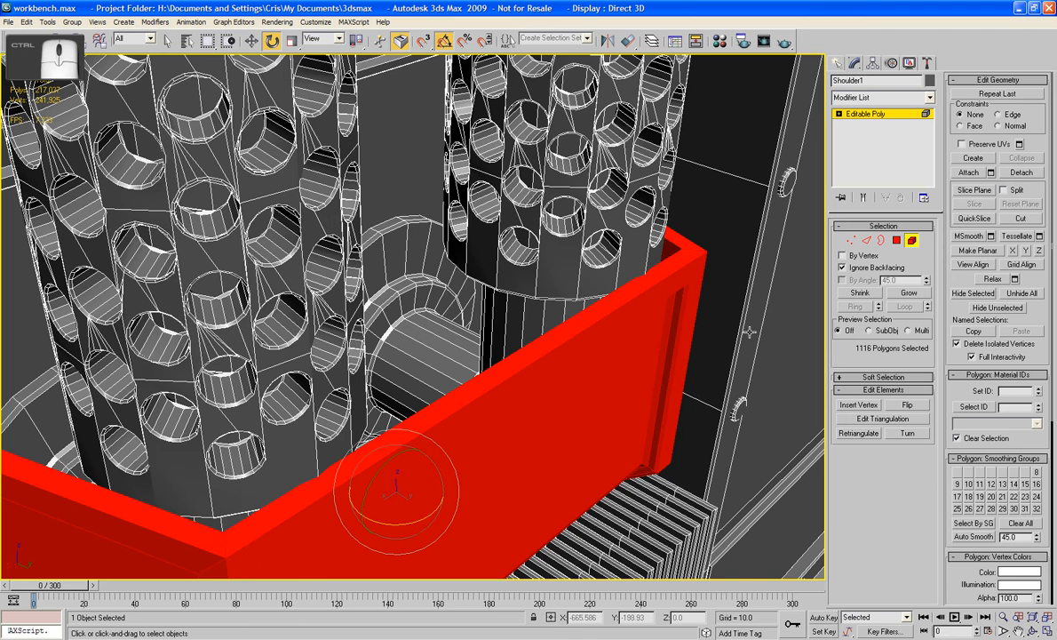
left_click(749, 332, "ctrl")
scroll(749, 331, "down", 3)
scroll(749, 331, "down", 3)
Add an EdgeChEx modifier to the selected casing and housing elements of Shoulder1
left_click(879, 98)
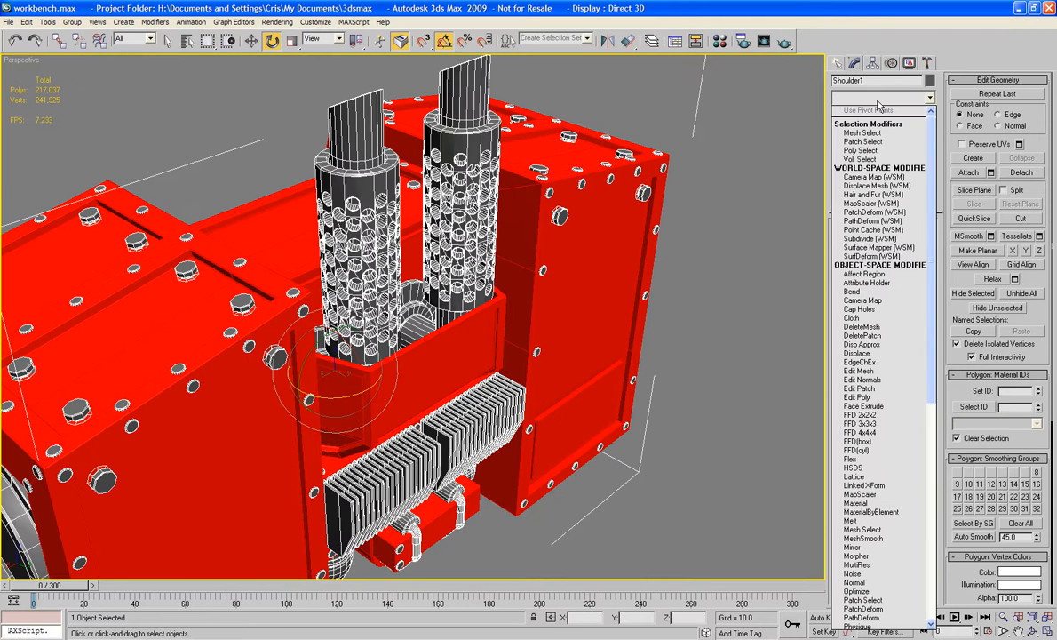
key("e")
key("e")
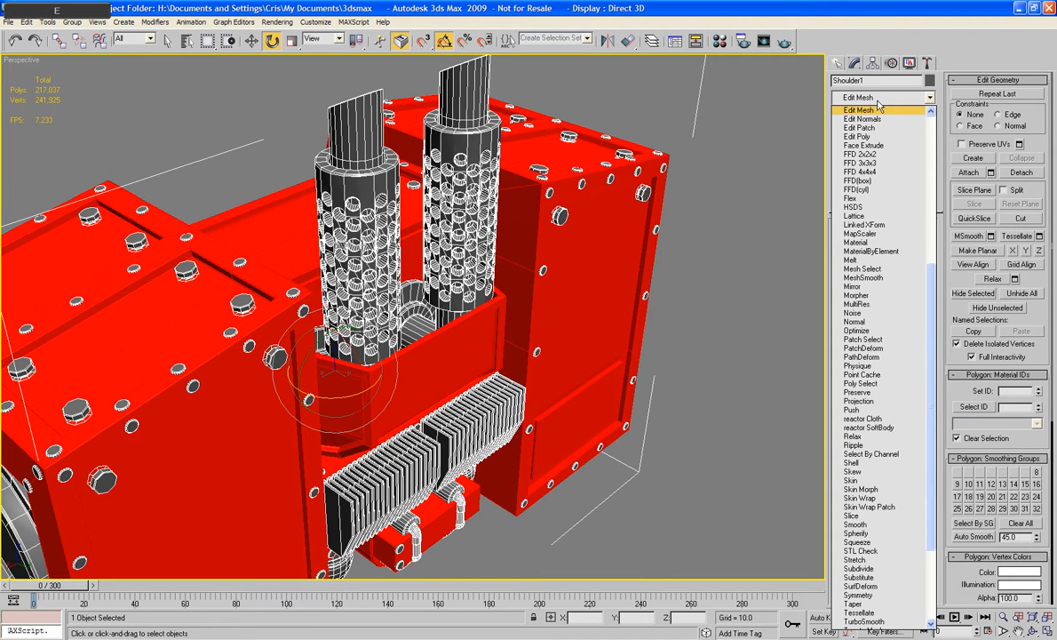
key("Up")
key("Return")
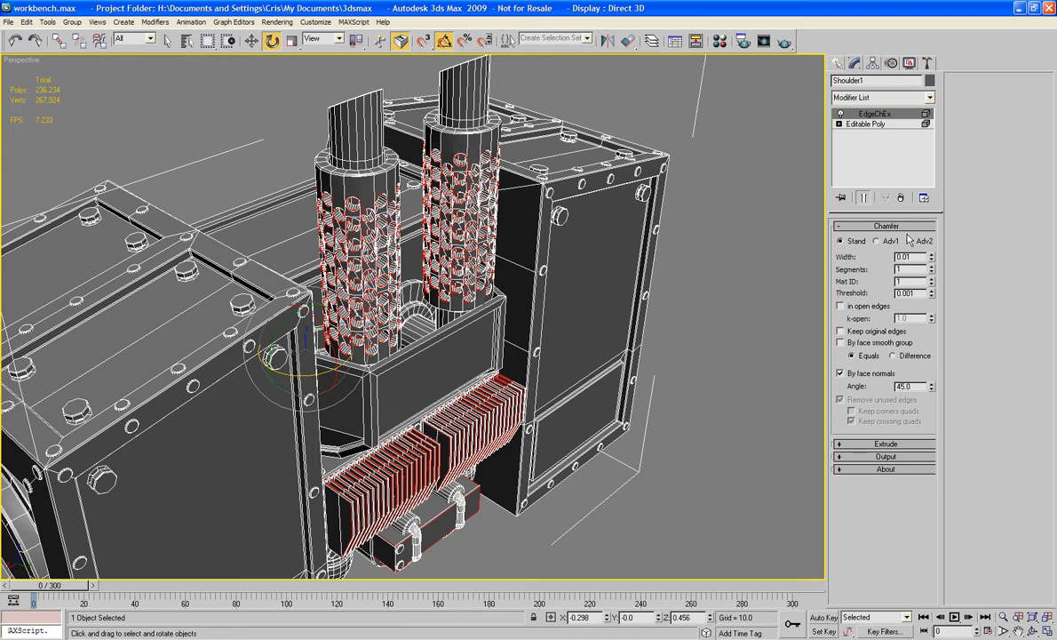
Convert Shoulder1 with its chamfered edges to an Editable Poly and deselect it
middle_click_drag(676, 267, 699, 252)
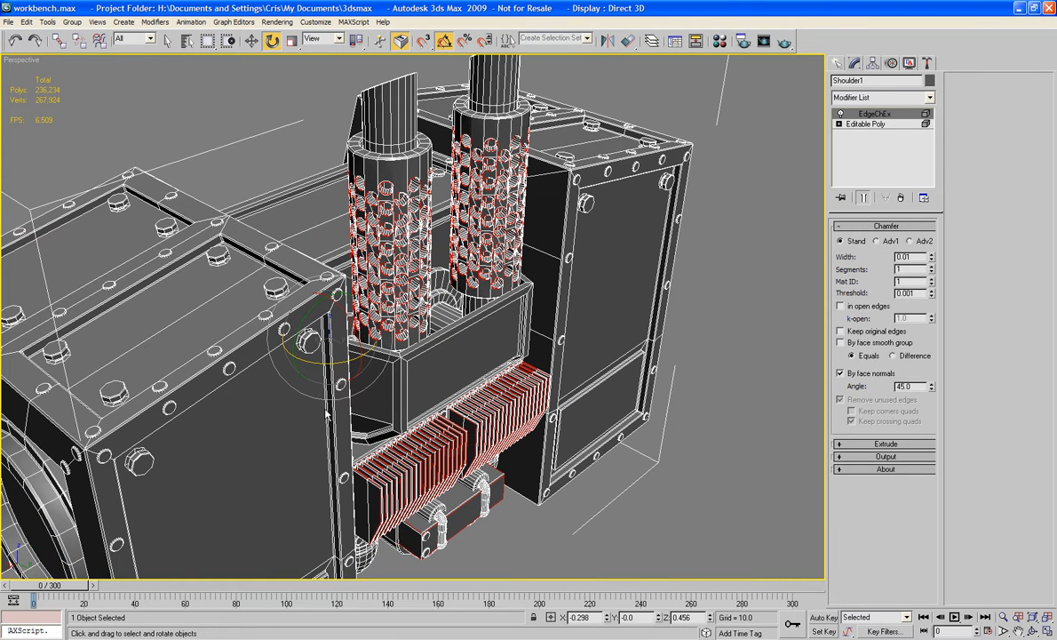
middle_click_drag(327, 413, 416, 383, "alt")
right_click(416, 383)
mouse_move(342, 500)
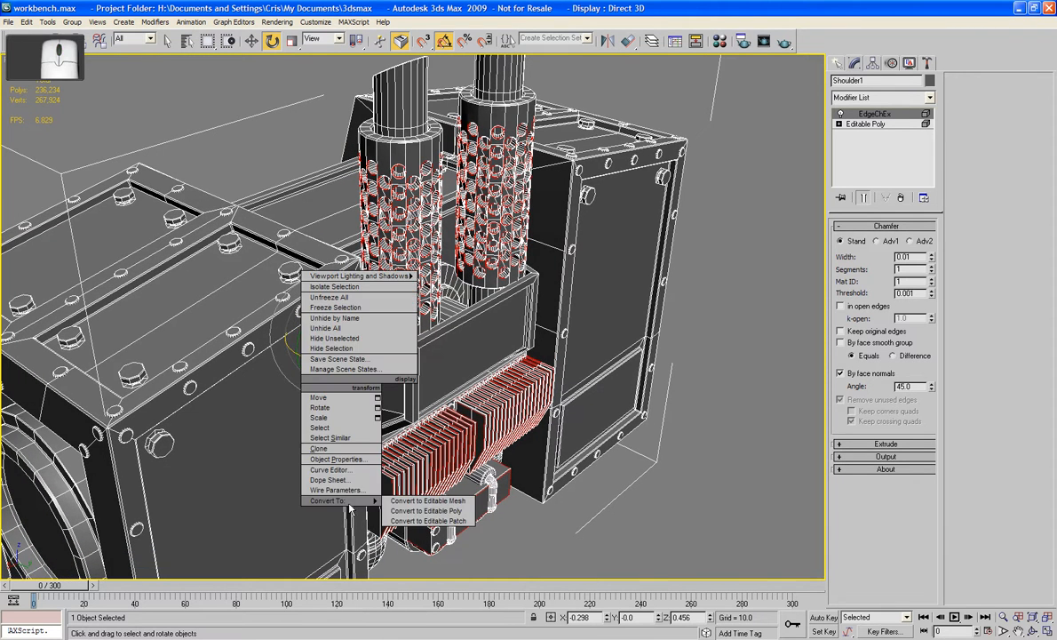
left_click(425, 511)
middle_click_drag(307, 407, 455, 413, "alt")
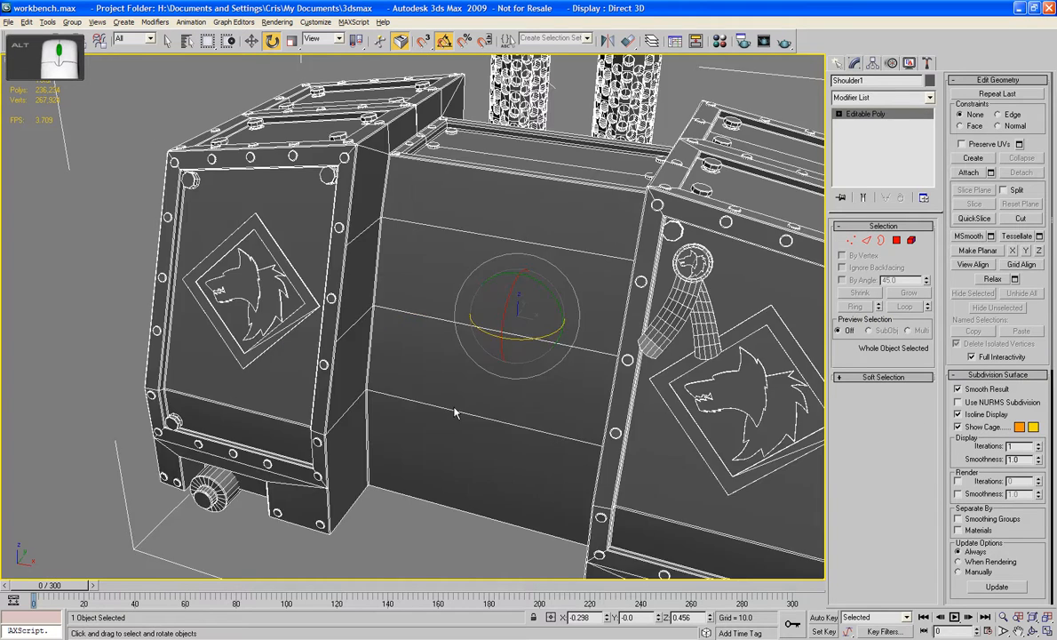
scroll(511, 374, "down", 3)
scroll(503, 347, "down", 2)
mouse_move(504, 346)
middle_mouse_down("alt")
mouse_move(524, 347)
mouse_move(498, 344)
middle_mouse_up("alt")
scroll(499, 344, "up", 2)
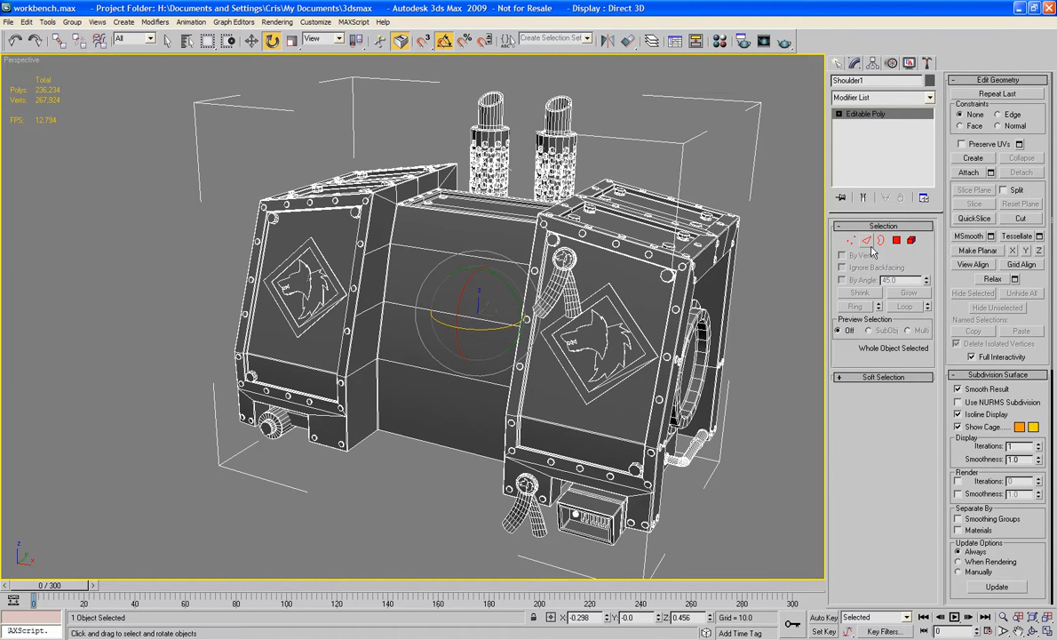
left_click(685, 173)
middle_click_drag(685, 173, 644, 166)
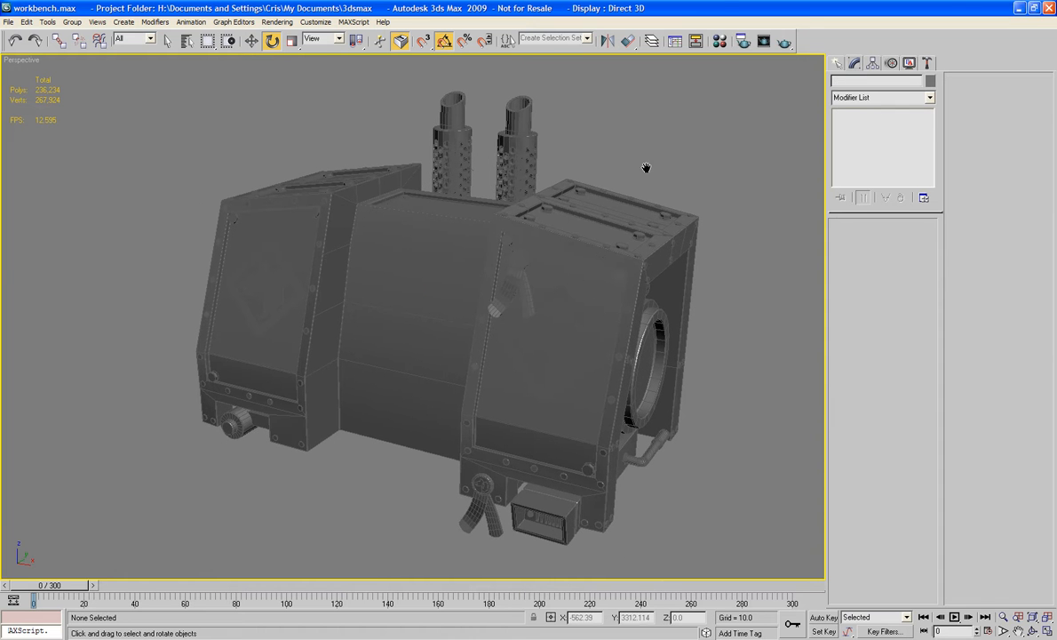
Unhide all objects in the scene while leaving the hidden layers hidden
right_click(664, 109)
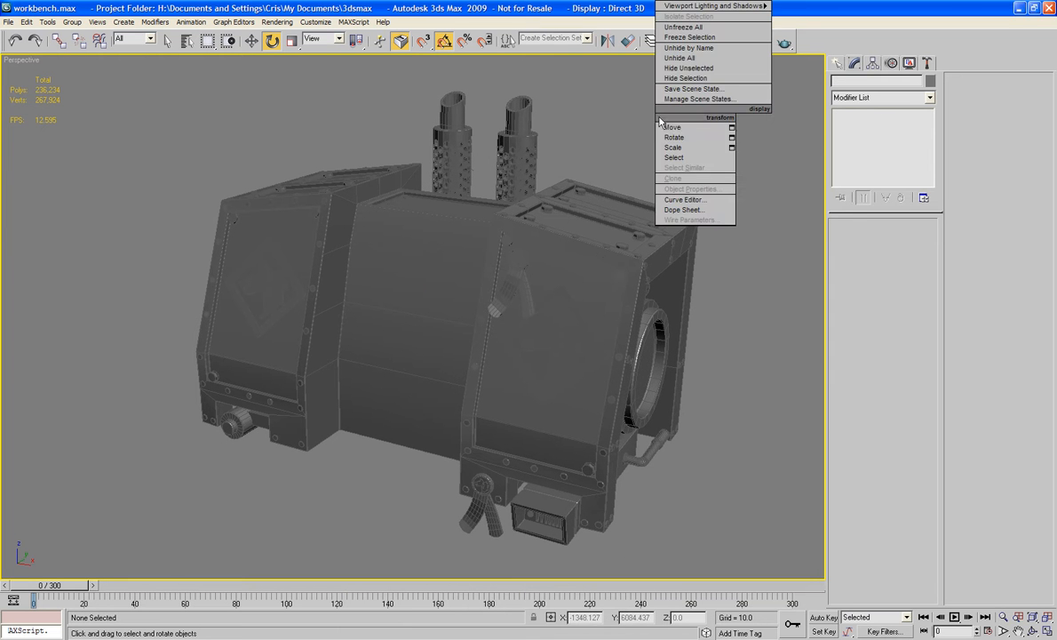
left_click(702, 71)
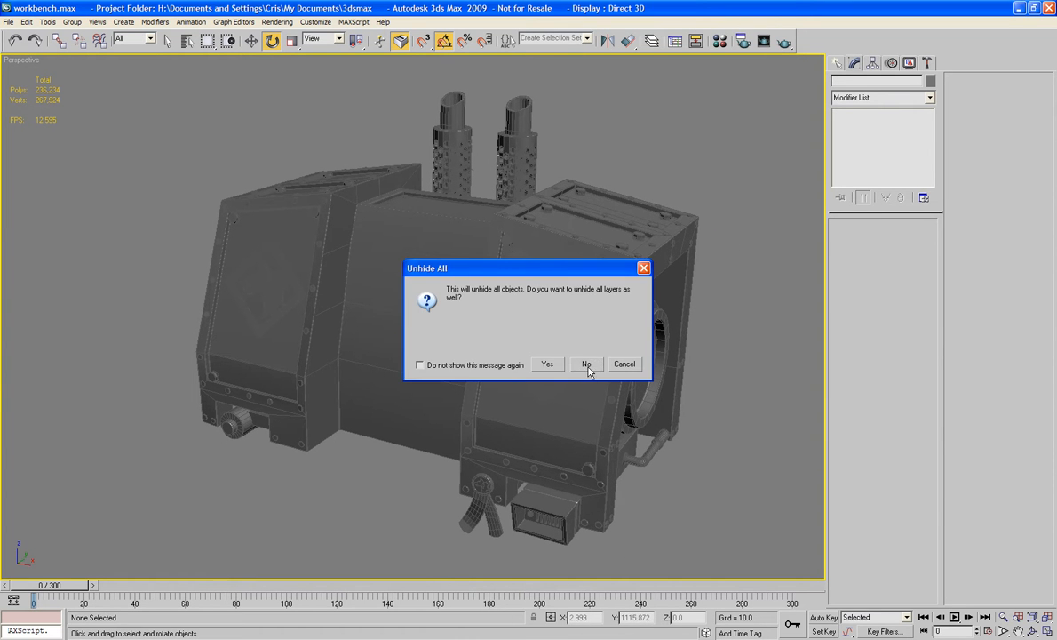
left_click(547, 364)
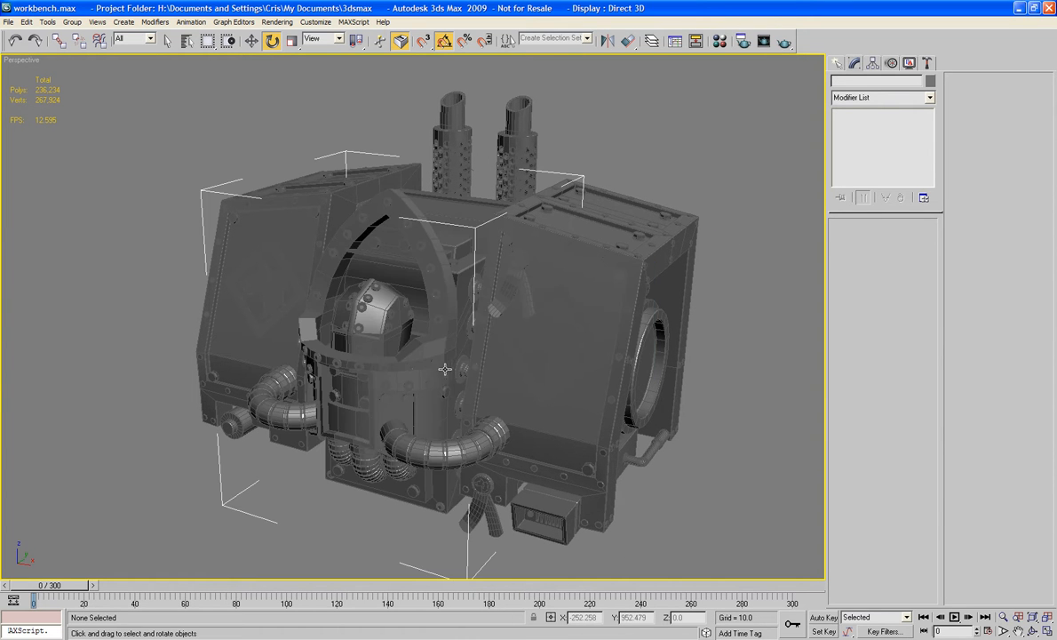
Open the layer manager and briefly show the Gun_Arm layer to view the gun arm, hiding it again
left_click(651, 41)
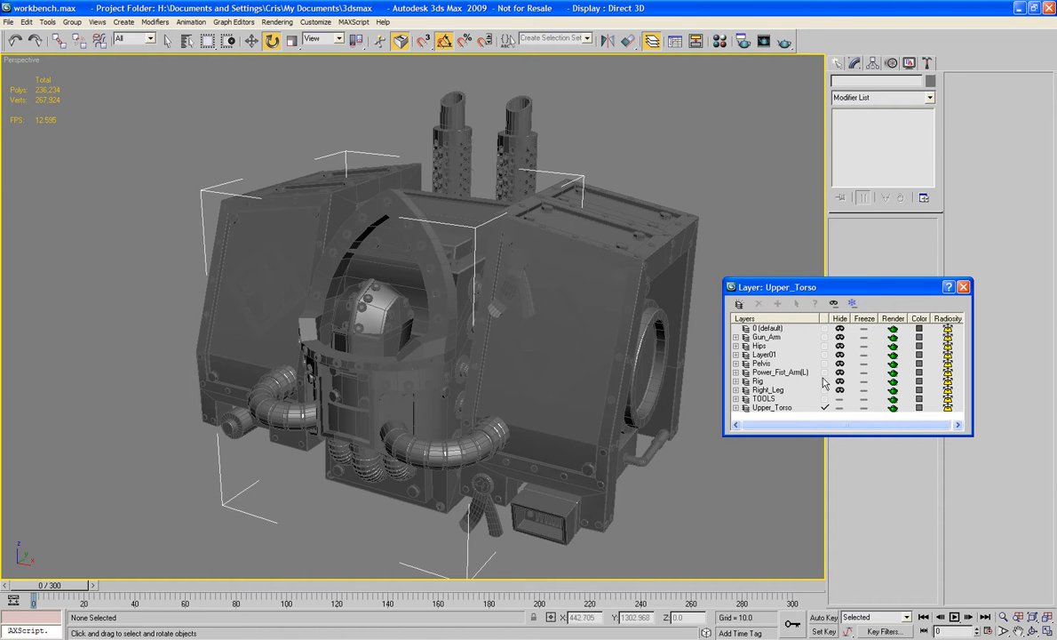
left_click(840, 337)
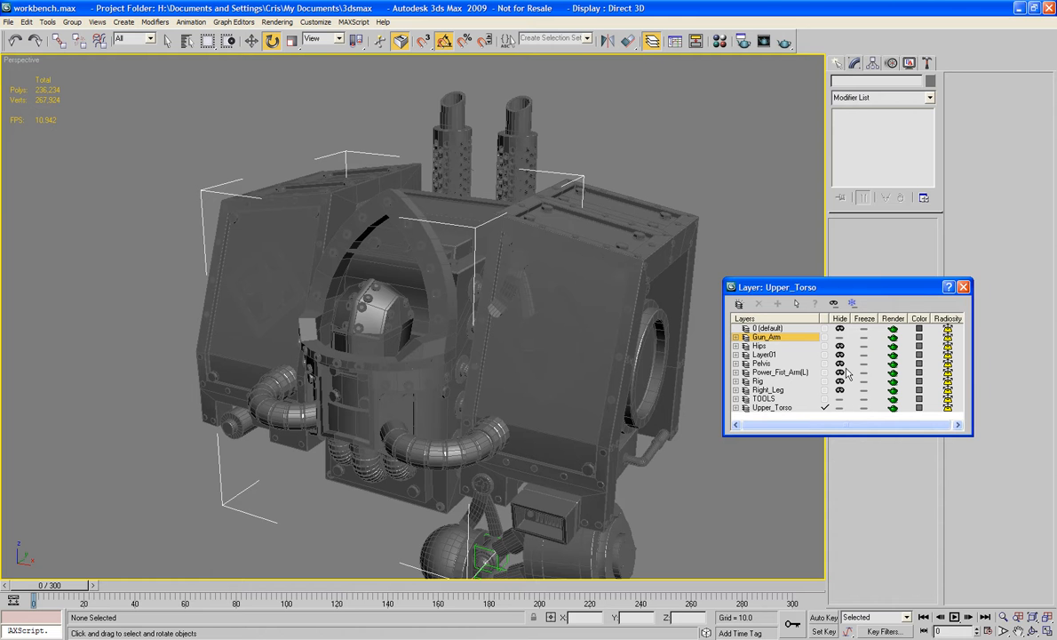
middle_click_drag(583, 399, 565, 354)
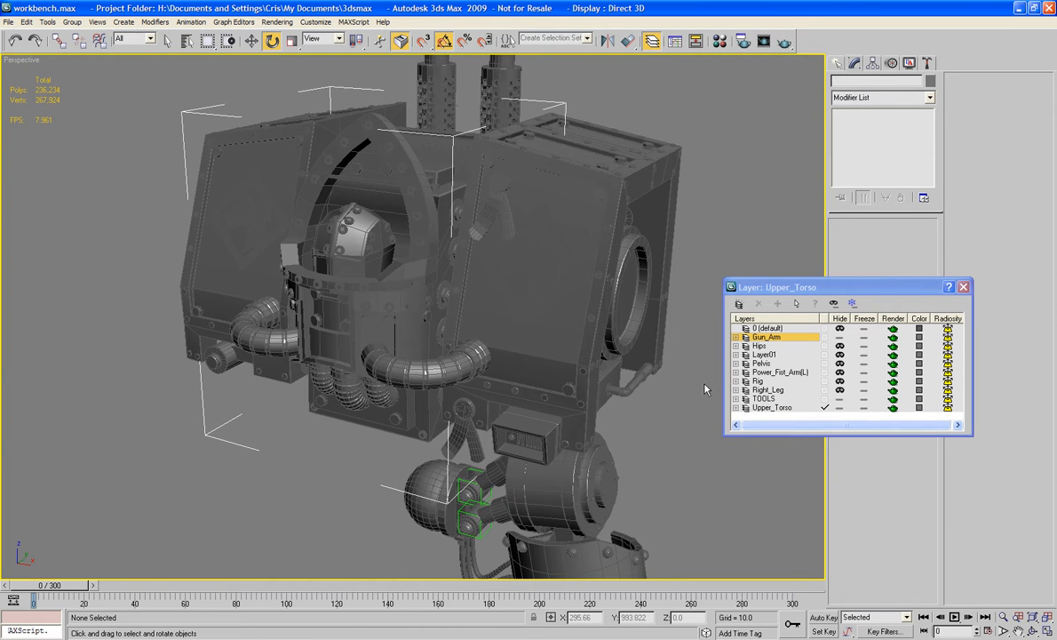
left_click(840, 337)
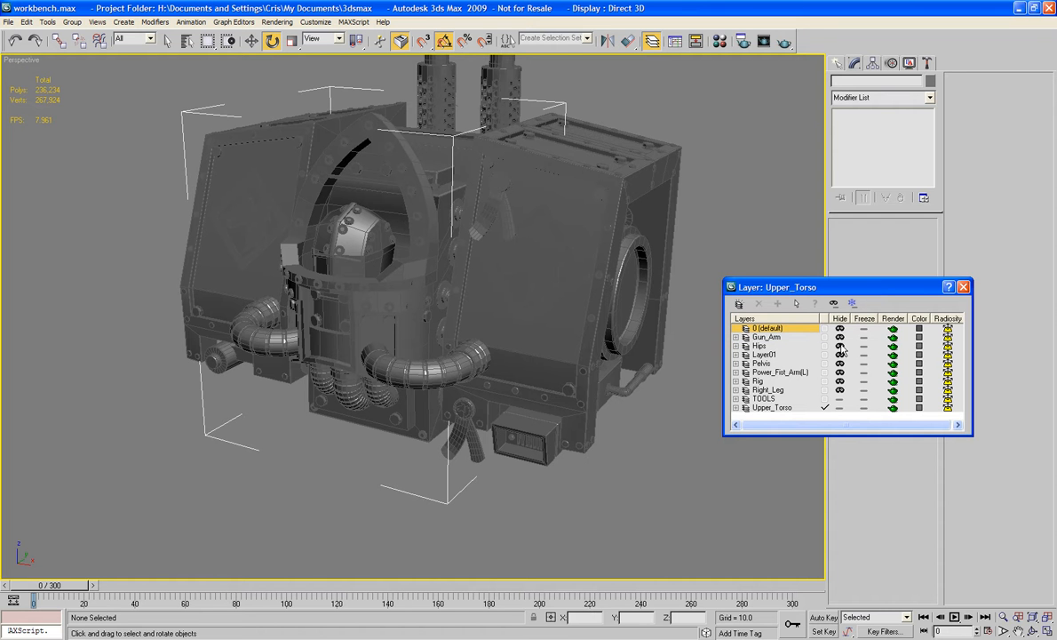
Briefly show the Hips layer, hide it again, and unhide Layer01, which holds the gun arm
left_click(840, 347)
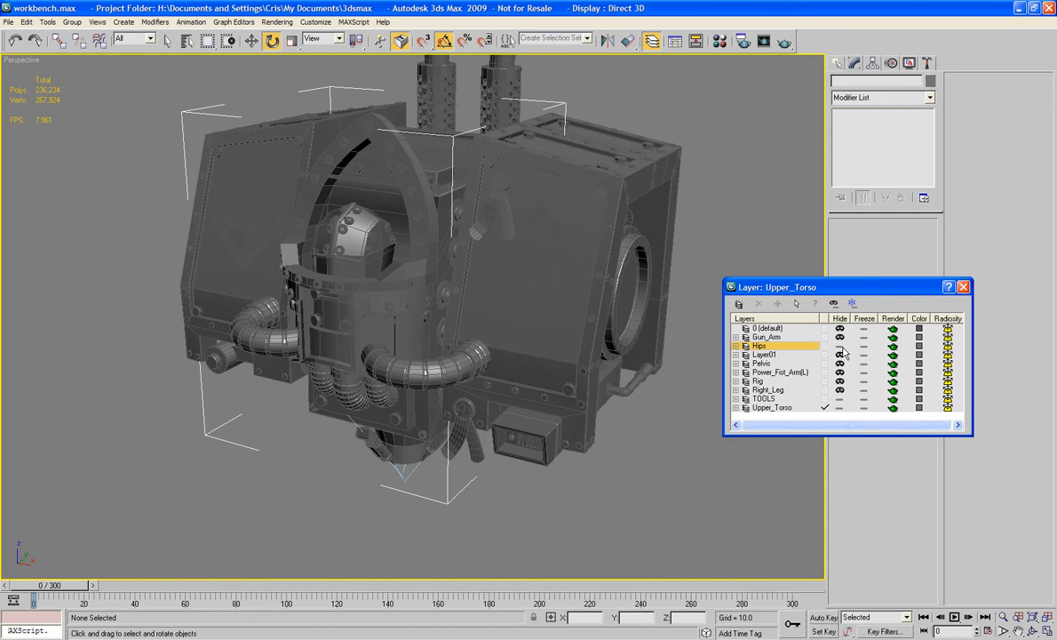
left_click(842, 348)
left_click(842, 356)
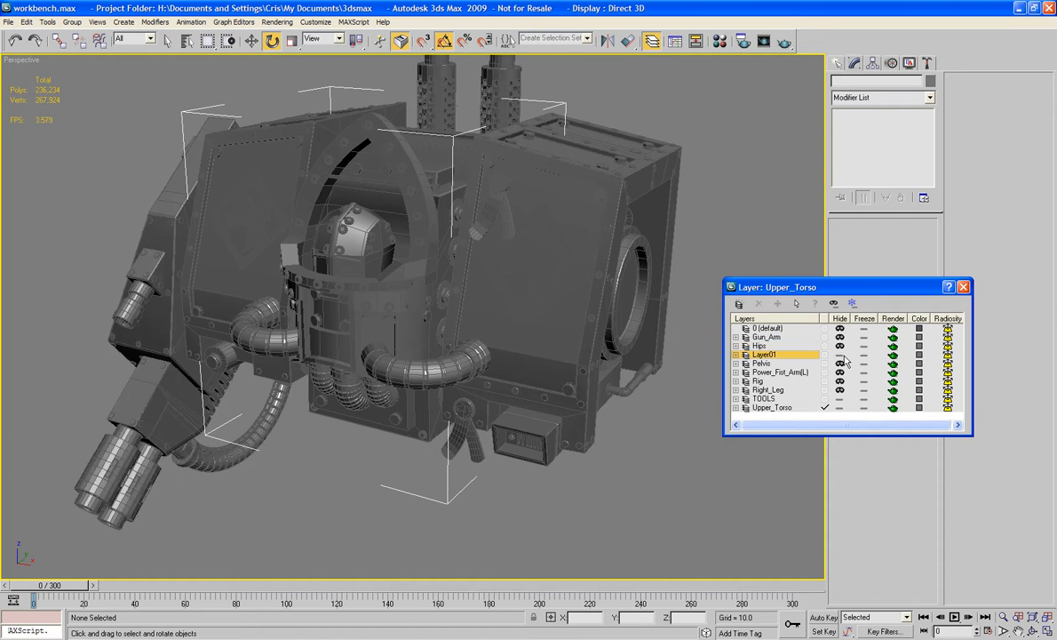
Rename the Gun_Arm layer as Left_Leg in its layer properties
left_click(746, 337)
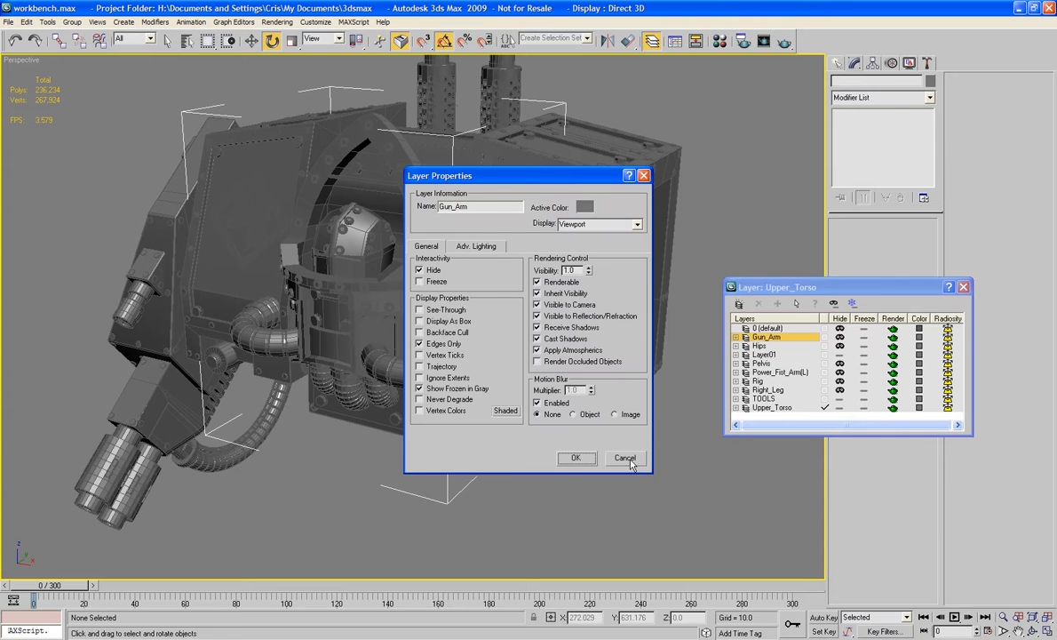
double_click(479, 208)
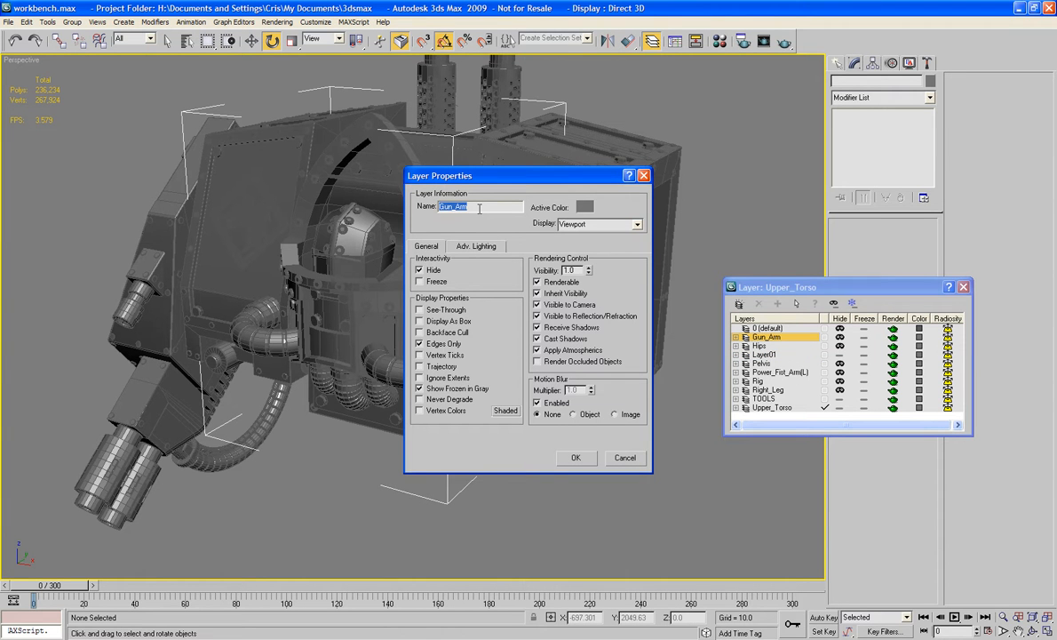
type("Left_Leg")
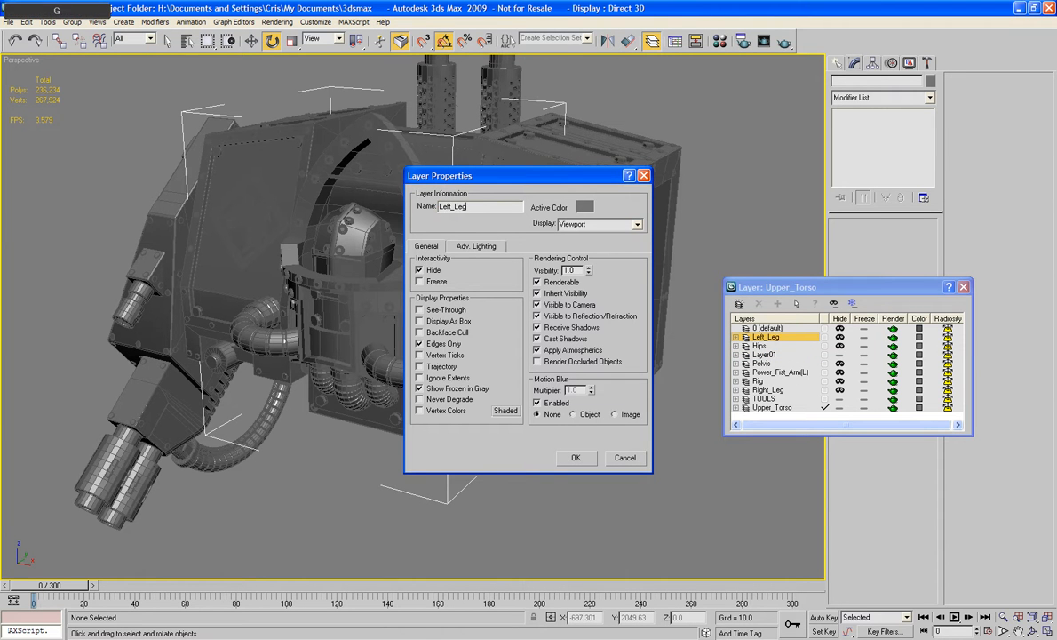
left_click(574, 458)
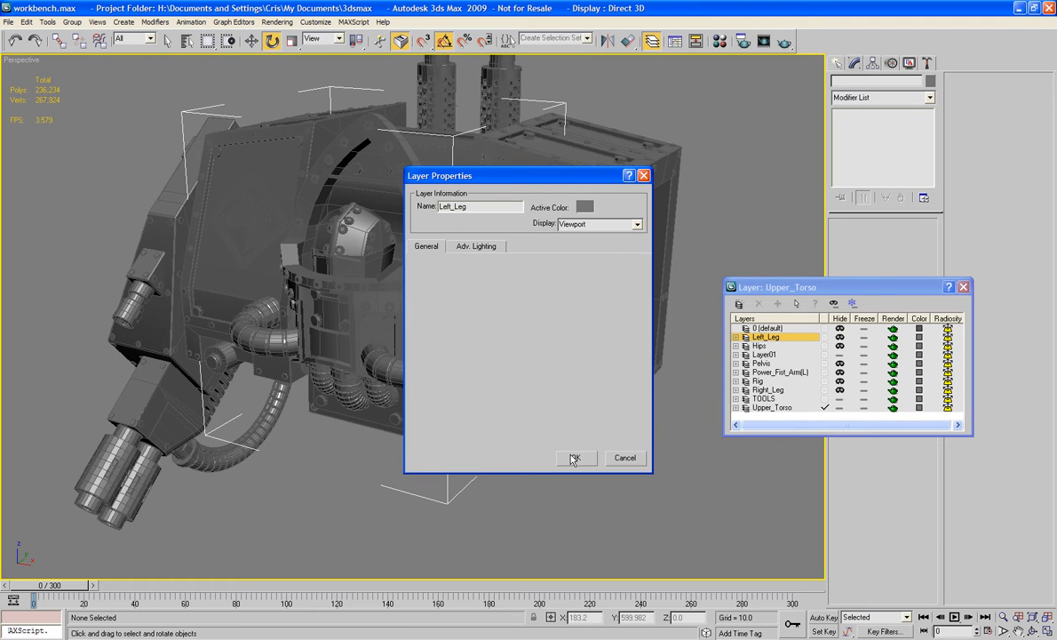
Select the gun arm's ARMJOIN object and rotate it -40 degrees about the X axis
middle_click_drag(391, 342, 457, 355, "alt")
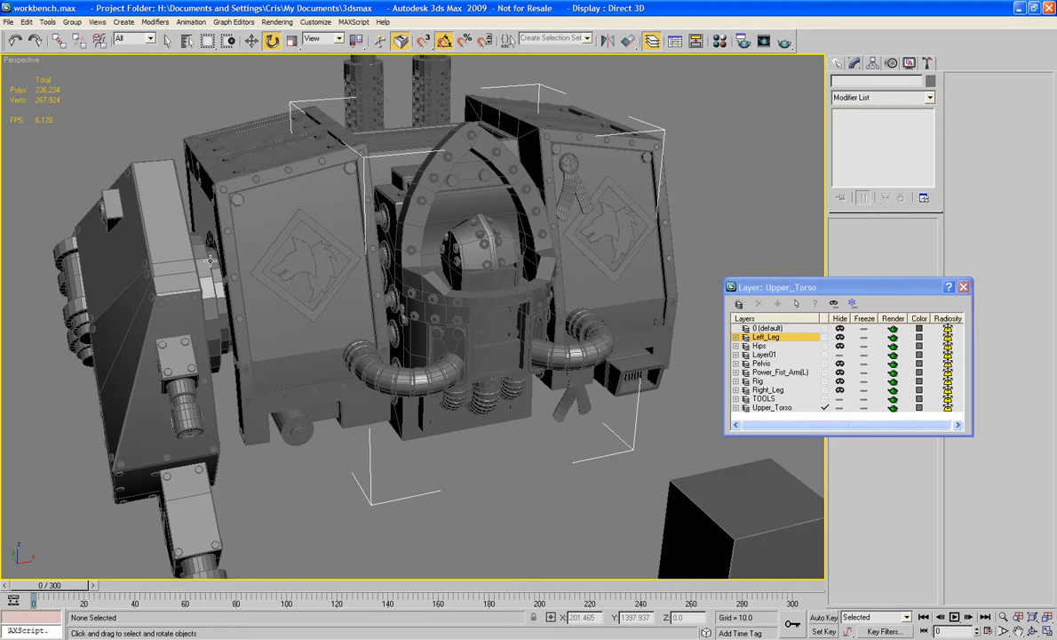
left_click(165, 259)
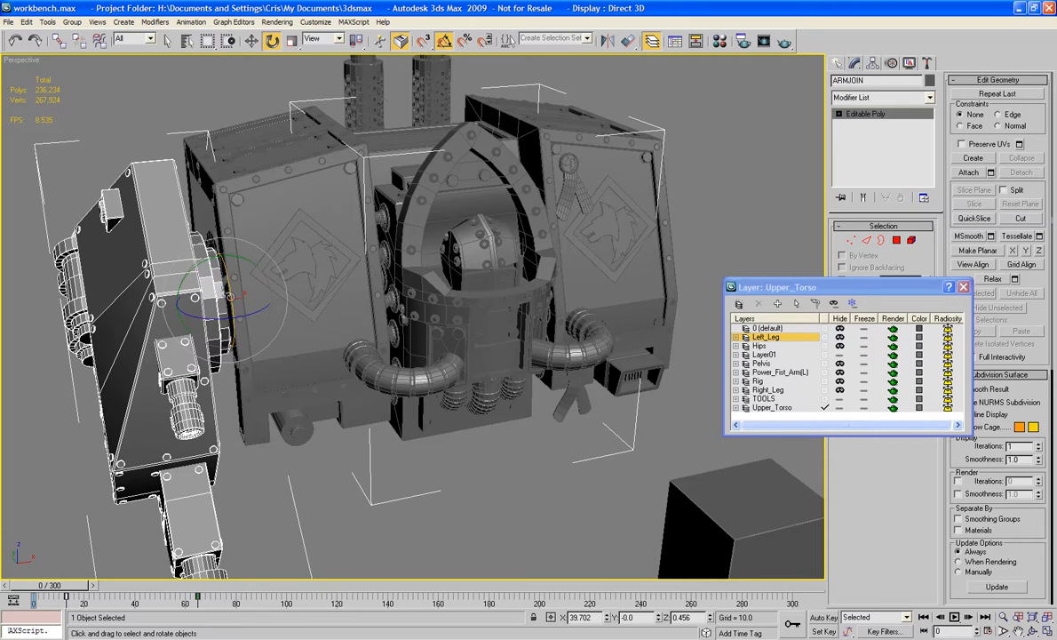
left_click_drag(215, 274, 221, 295)
middle_click_drag(228, 233, 411, 288, "alt")
scroll(199, 251, "up", 3)
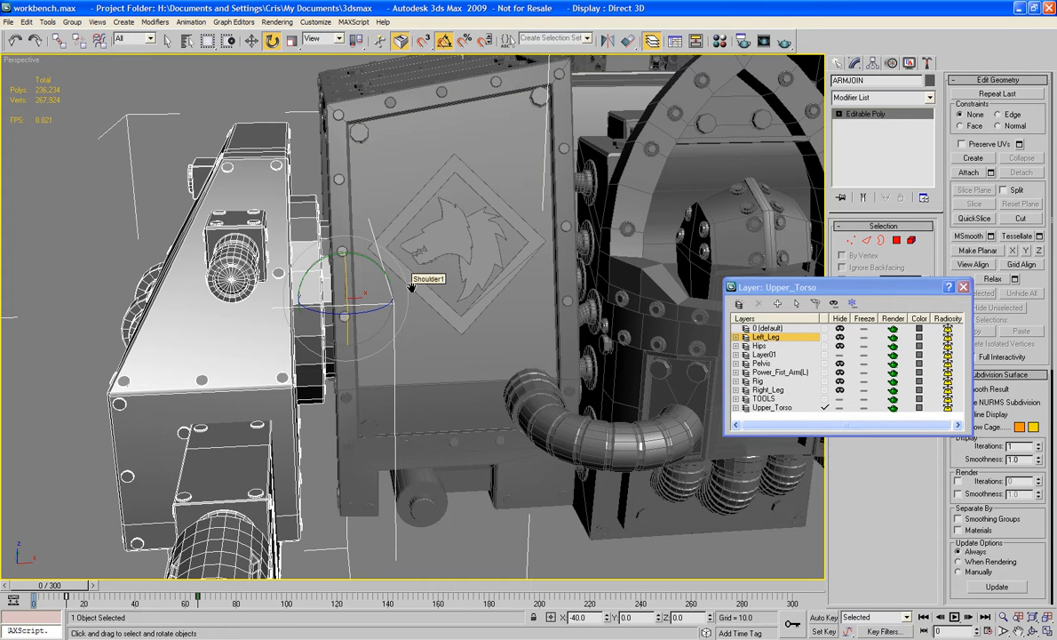
Clone ARMJOIN's round shoulder pivot element, rotated 180 degrees about Y, to a new object named Left_Arm_Pivot
left_click(964, 288)
left_click(910, 241)
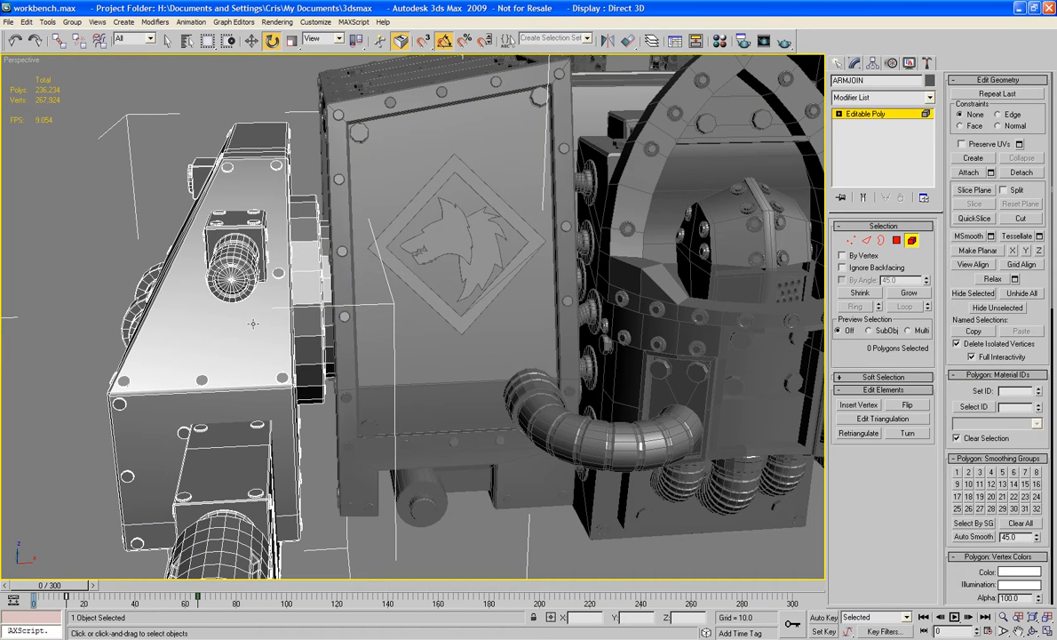
left_click(304, 320)
middle_click_drag(304, 319, 248, 322)
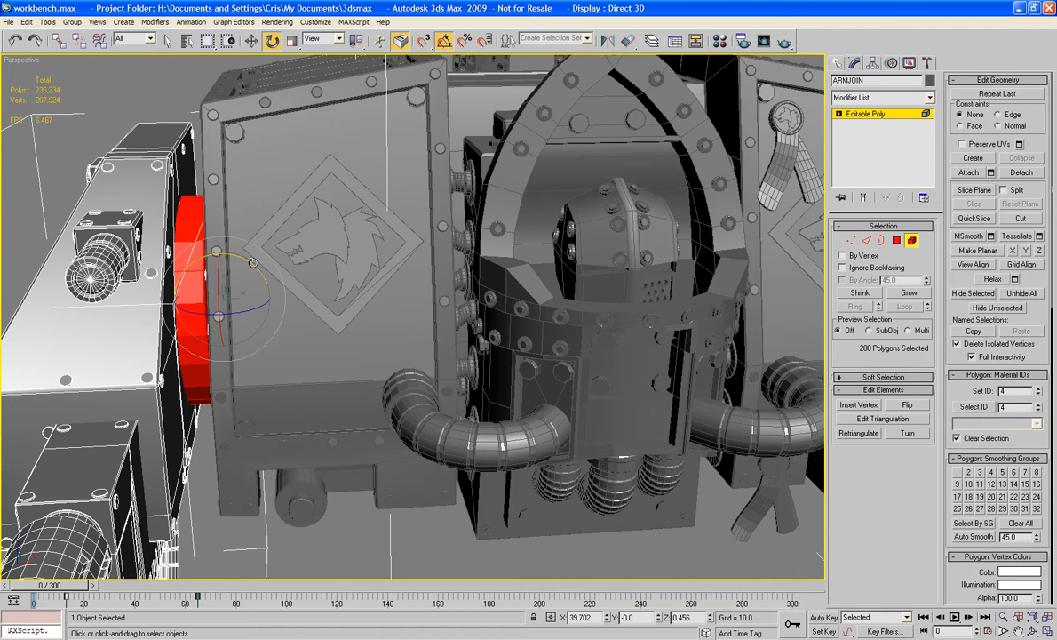
left_click_drag(253, 263, 359, 311, "shift")
left_click(480, 320)
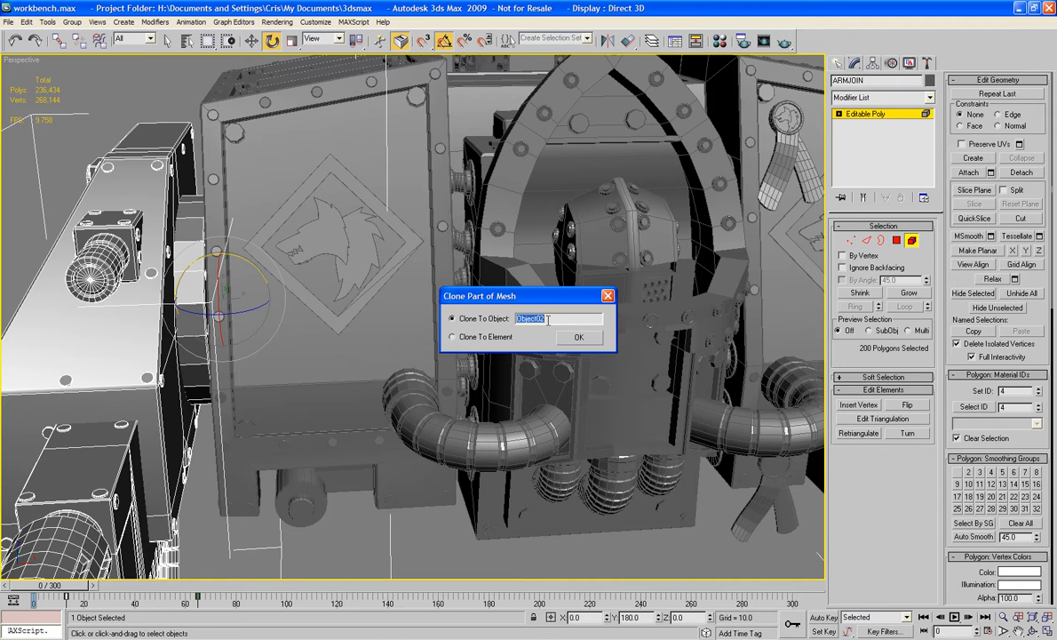
type("Left_Arm_Pivot")
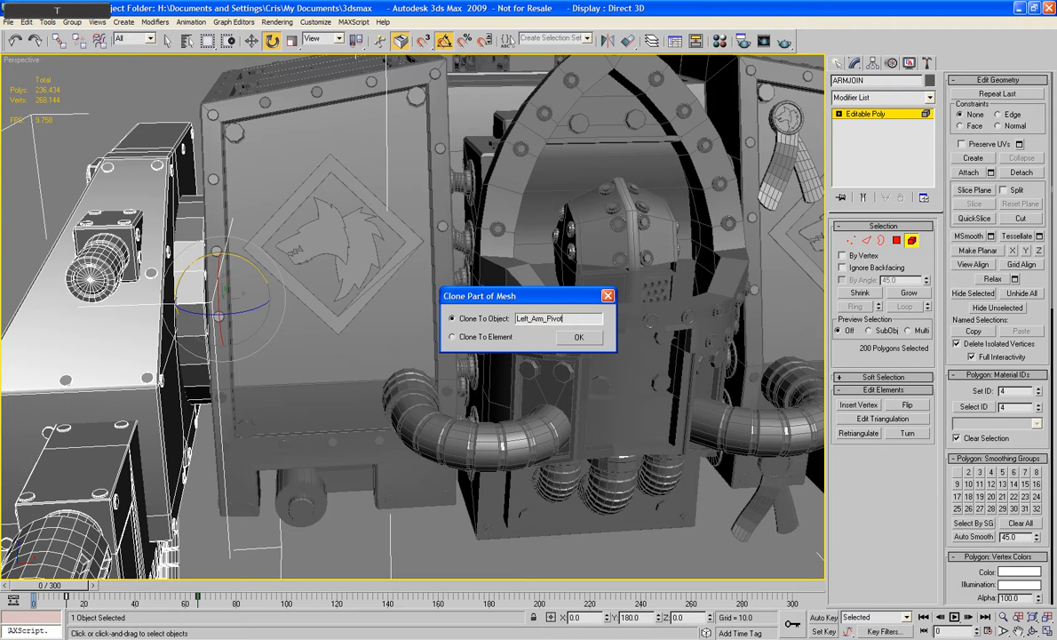
left_click(587, 337)
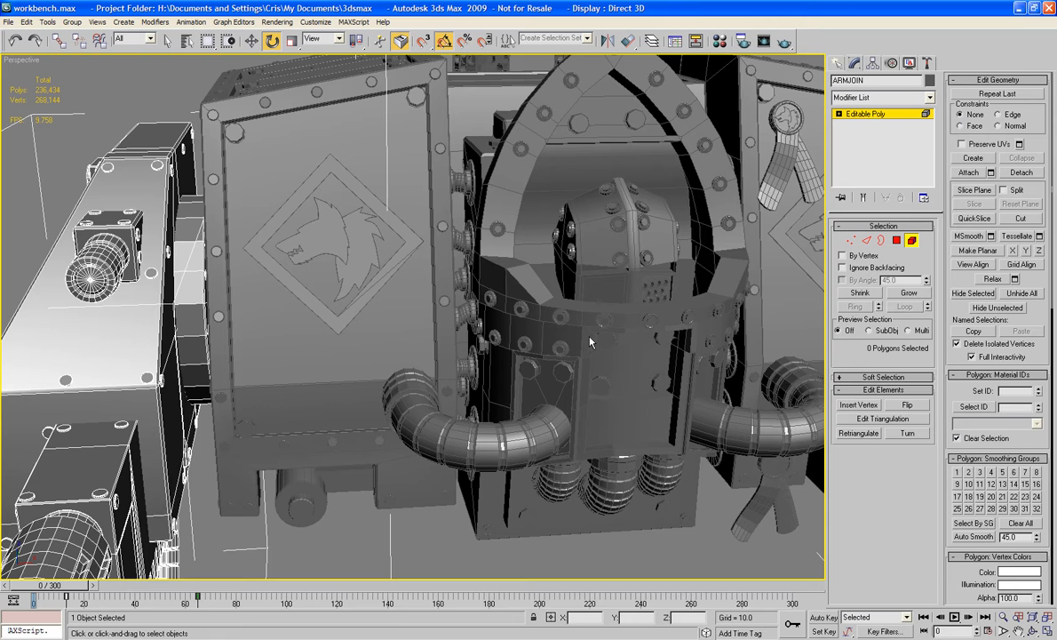
Select the Left_Arm_Pivot object and move it along X to about 453, against the outer side of the opposite shoulder
key("F3")
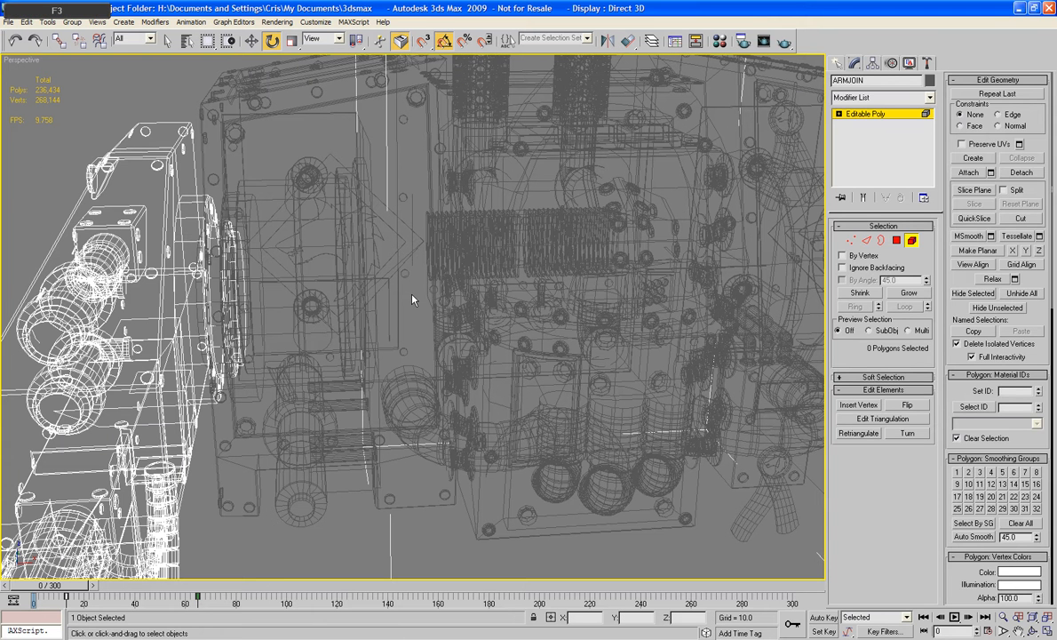
left_click(911, 241)
left_click(253, 315)
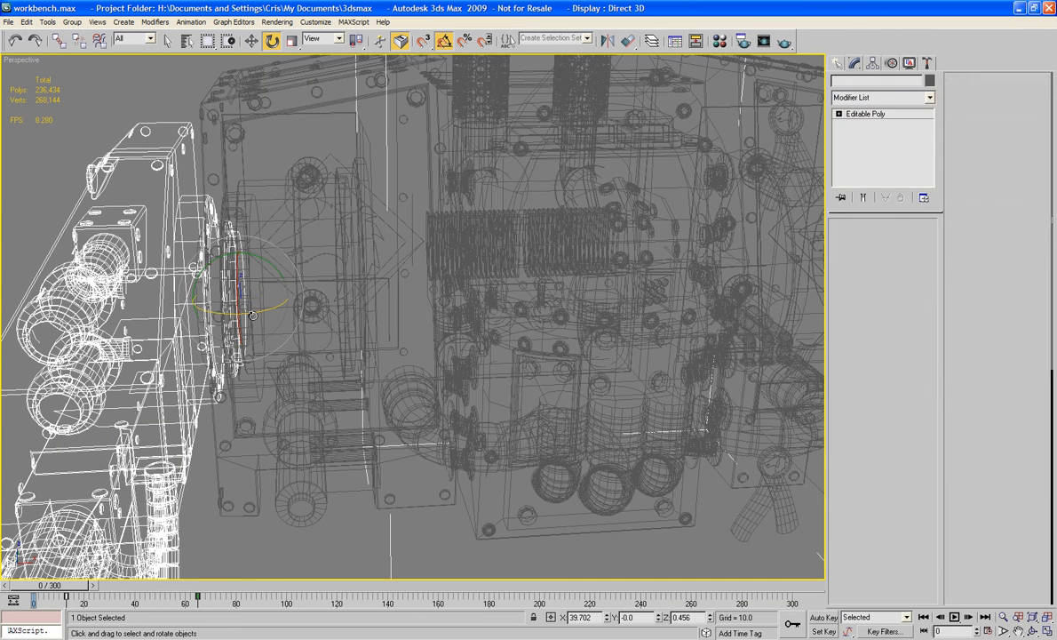
key("F3")
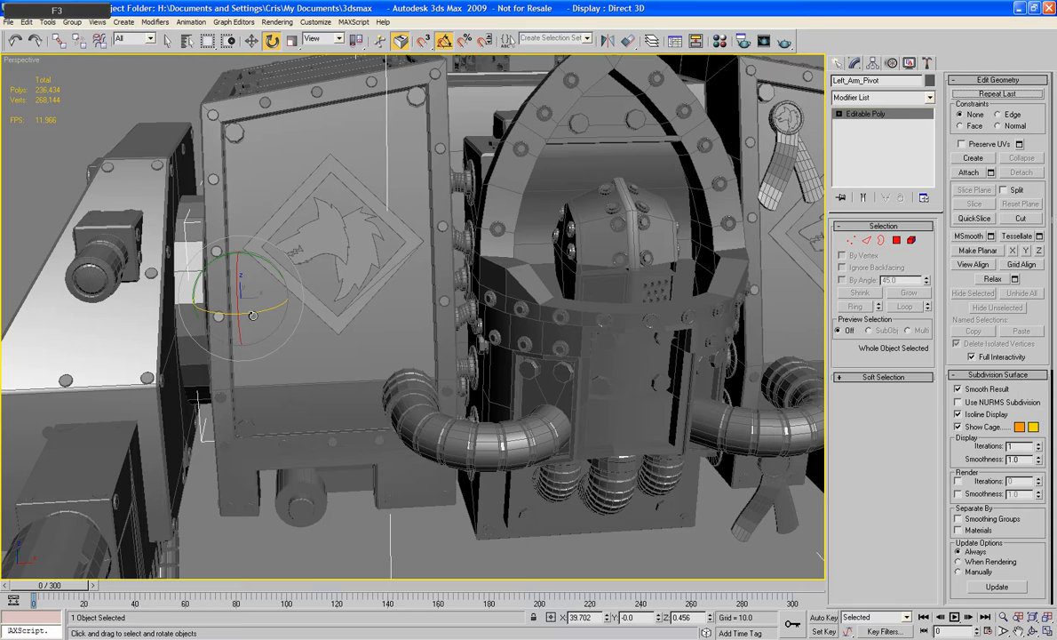
scroll(254, 316, "down", 5)
mouse_move(258, 313)
middle_mouse_down("alt")
mouse_move(266, 310)
mouse_move(248, 307)
middle_mouse_up("alt")
key("w")
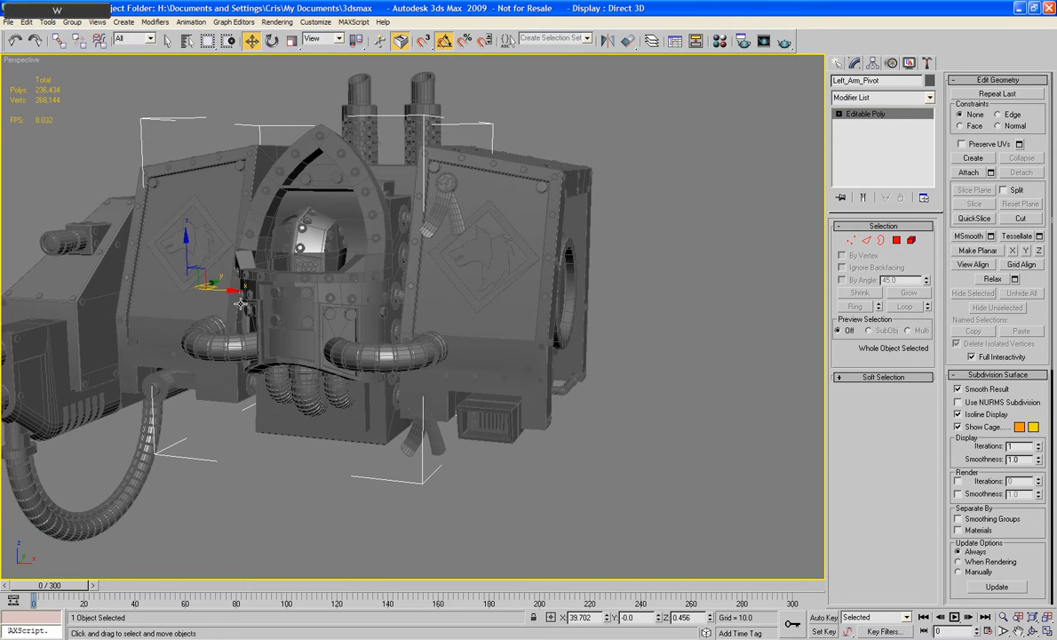
left_click_drag(232, 291, 590, 302)
left_click_drag(607, 352, 633, 368)
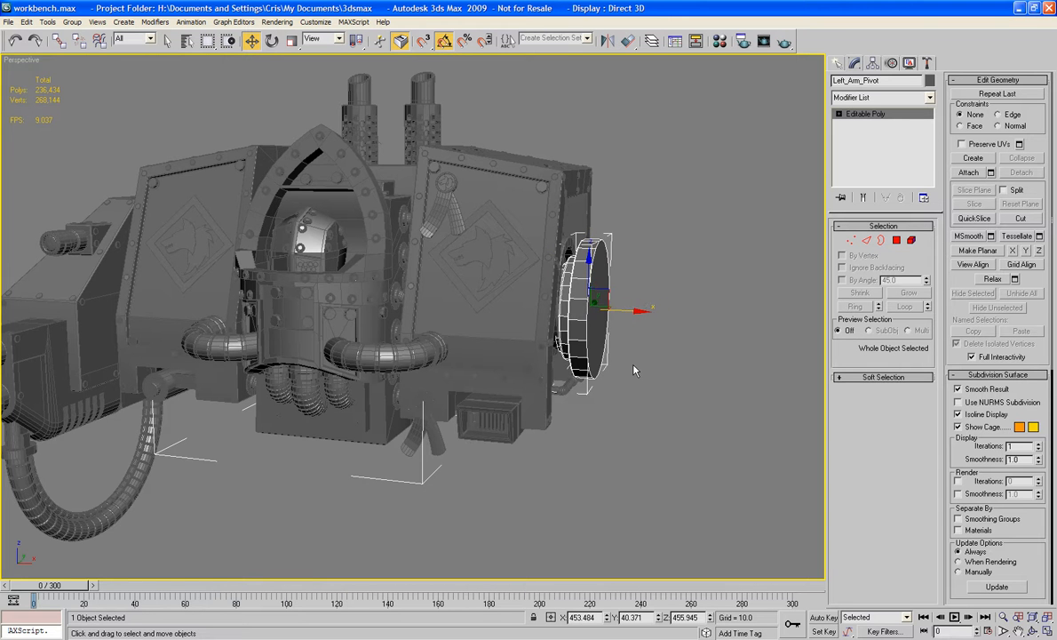
Raise Left_Arm_Pivot to about Z 469.6, fine-tuning its height in the wireframe front view
middle_click_drag(633, 368, 550, 289, "alt")
scroll(638, 373, "up", 4)
scroll(550, 293, "up", 4)
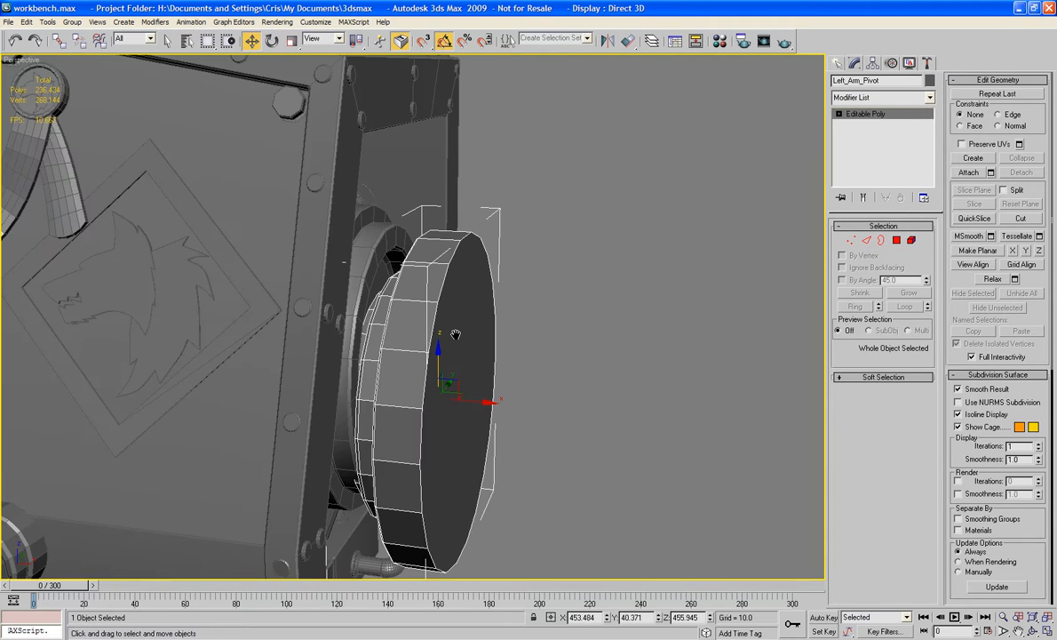
left_click_drag(438, 359, 439, 329)
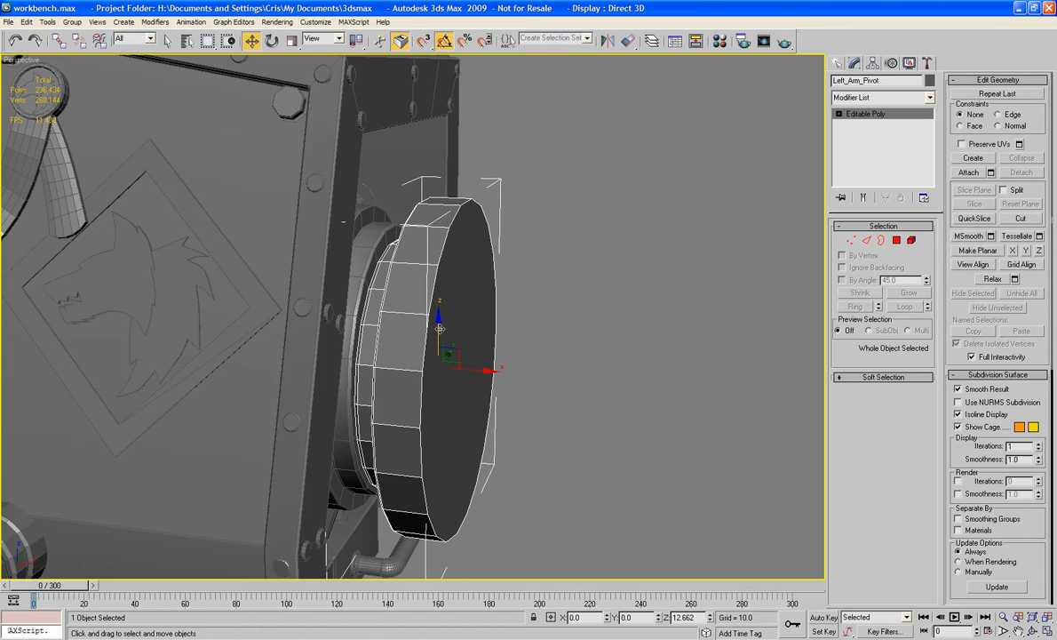
key("f")
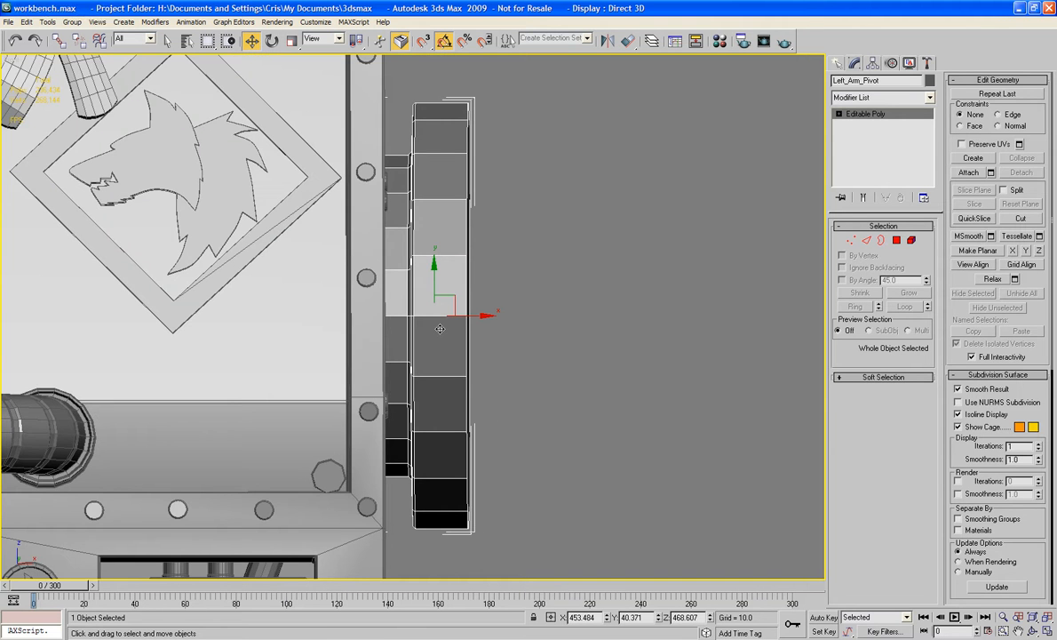
key("F3")
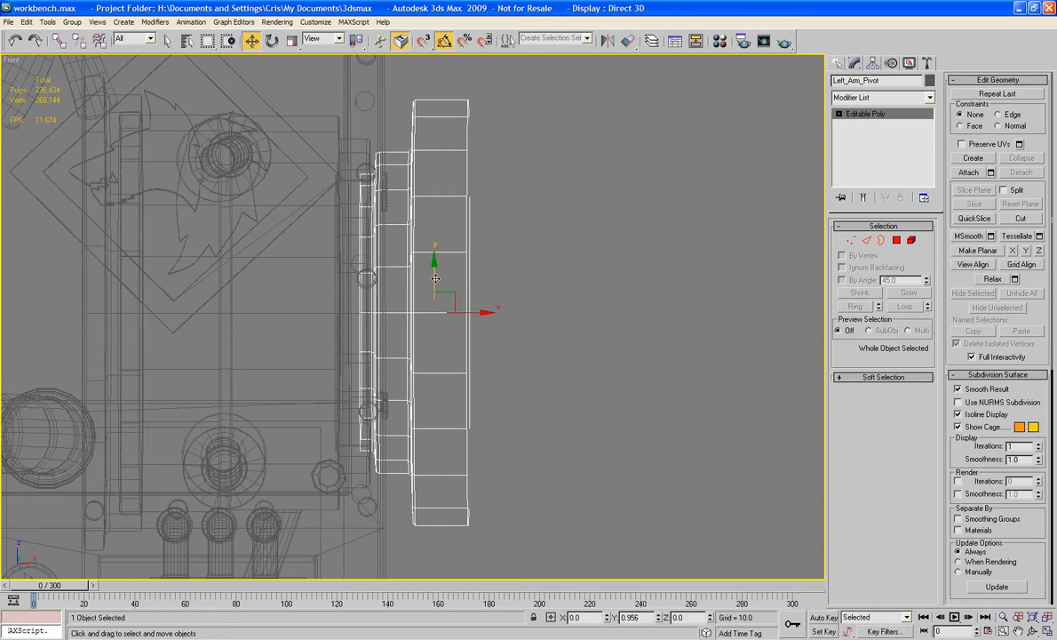
key("F3")
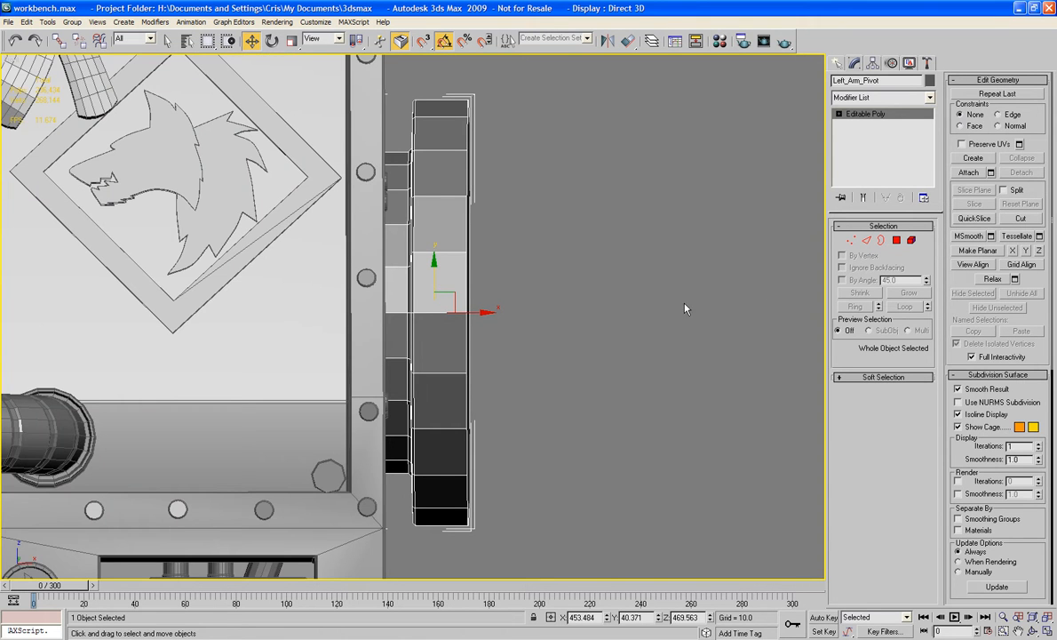
scroll(682, 279, "down", 5)
scroll(682, 279, "down", 4)
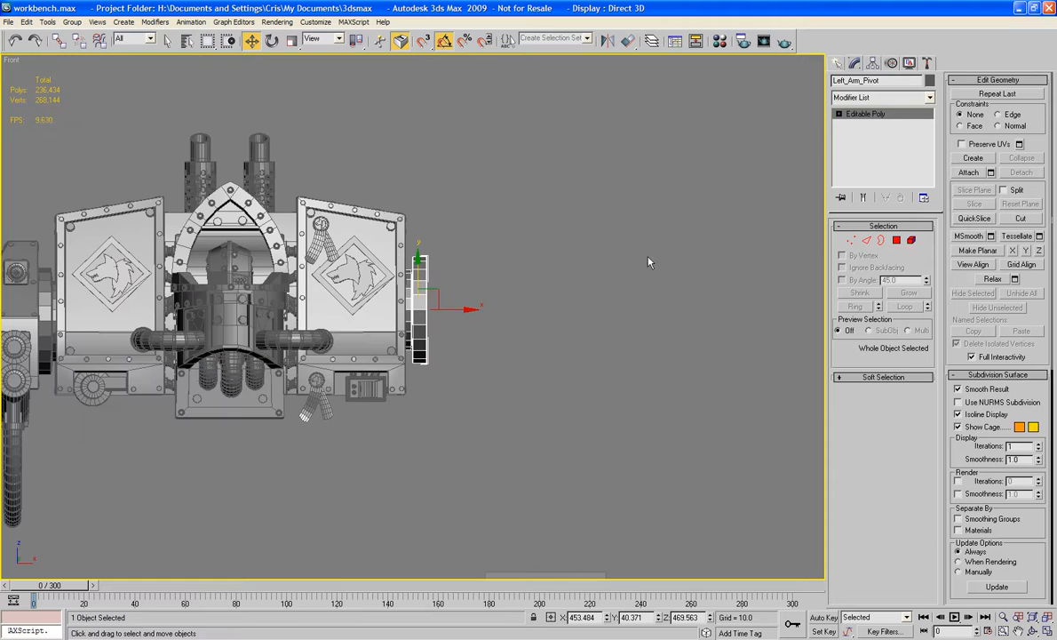
Unhide the Power_Fist_Arm(L) layer and close the layer manager
key("z")
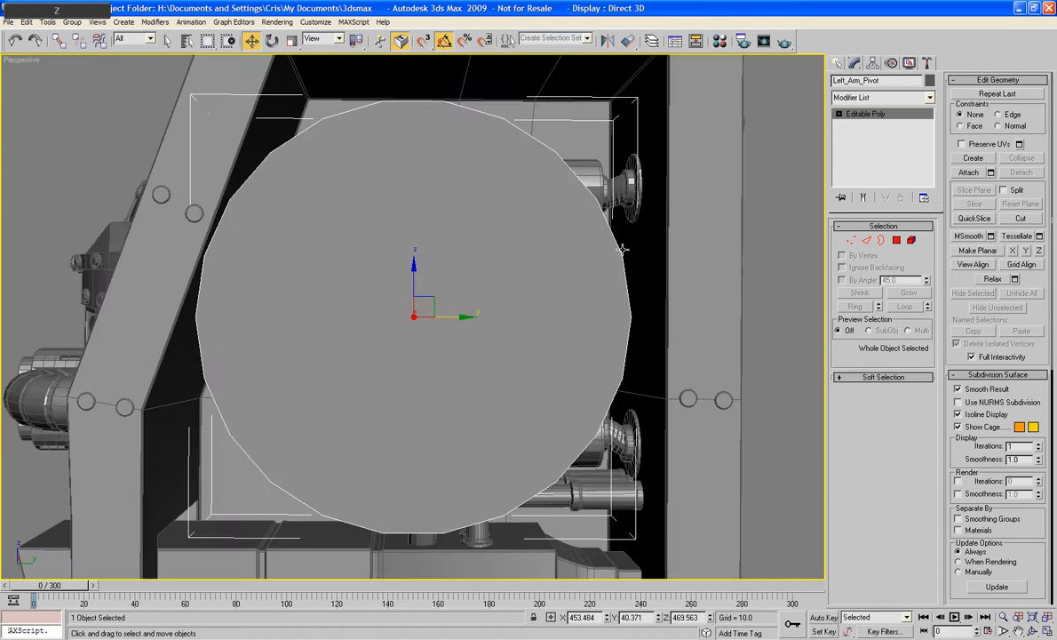
middle_click_drag(626, 244, 692, 302, "alt")
scroll(758, 302, "down", 6)
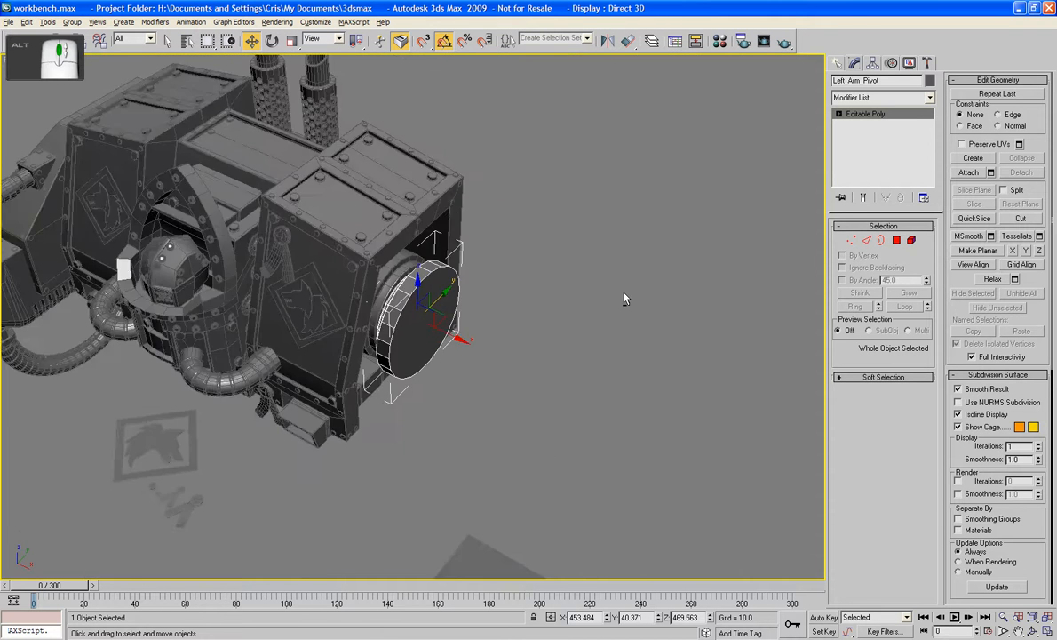
middle_click_drag(626, 298, 644, 275, "alt")
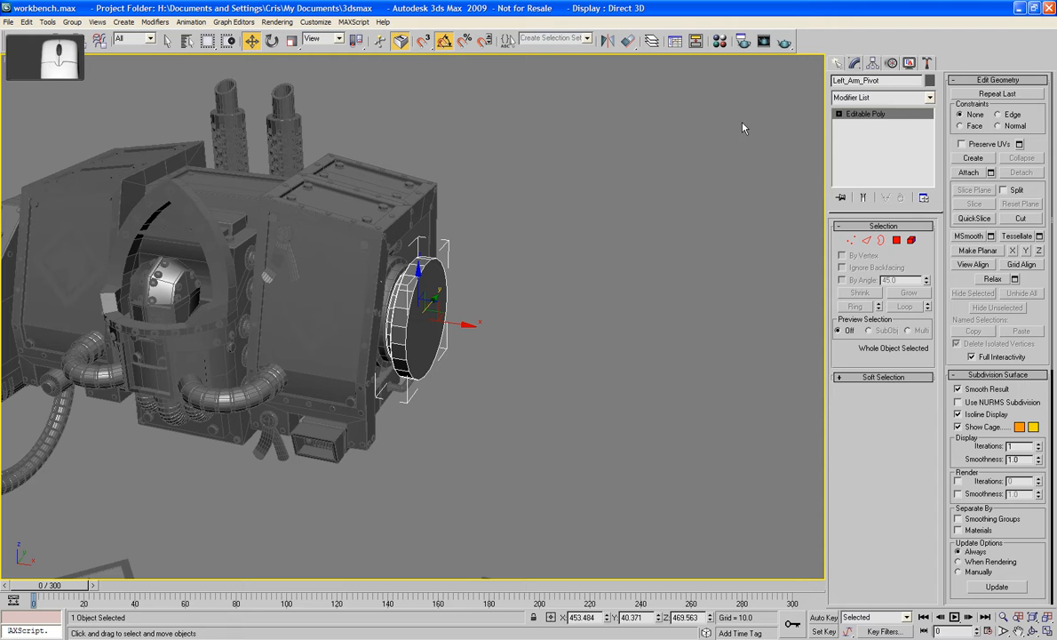
left_click(652, 43)
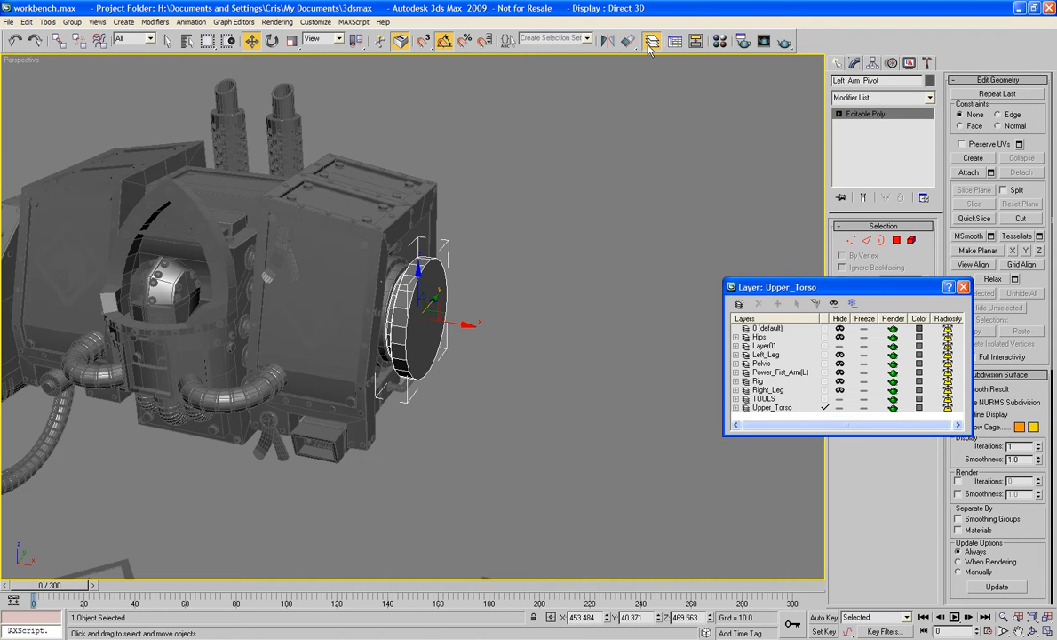
left_click(839, 372)
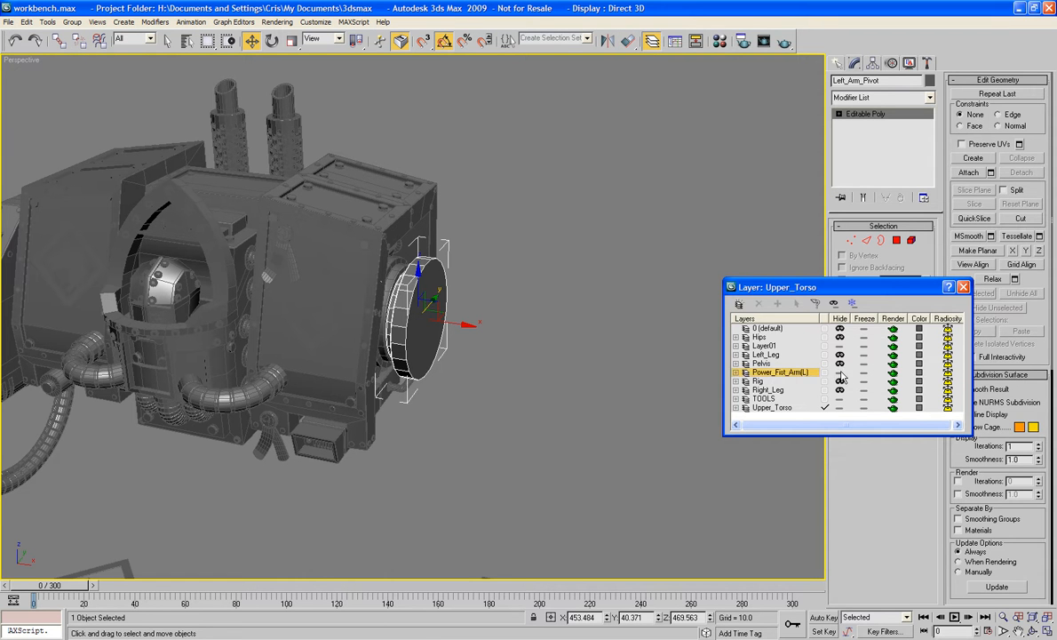
left_click(964, 288)
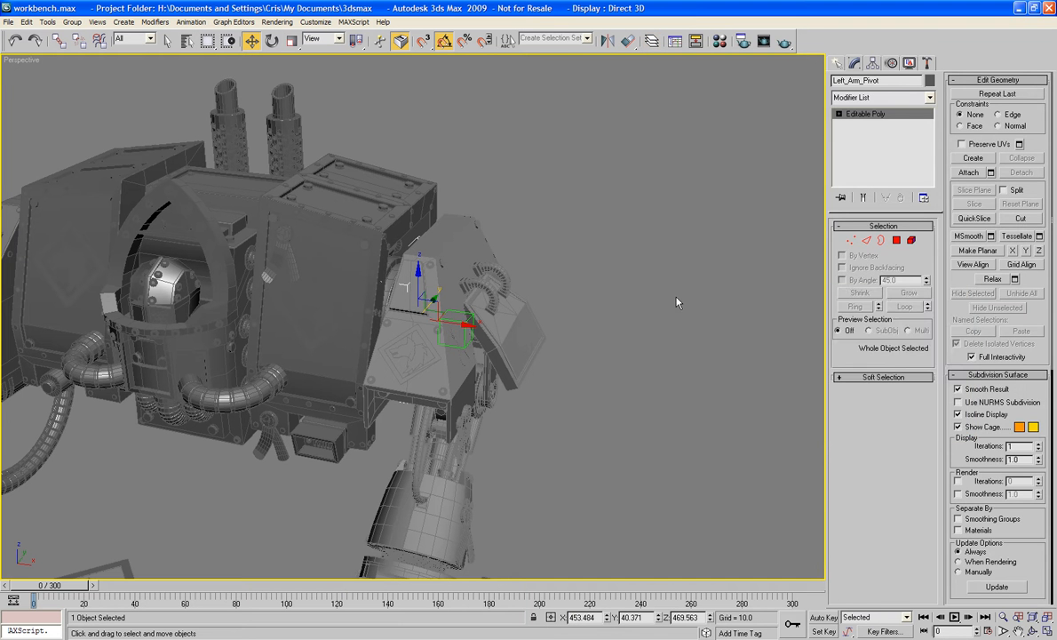
Select the Left_Shoulder armour of the power fist arm and move it outward about 11.5 units along X
left_click(539, 188)
mouse_move(549, 258)
middle_mouse_down("alt")
mouse_move(573, 261)
mouse_move(567, 254)
middle_mouse_up("alt")
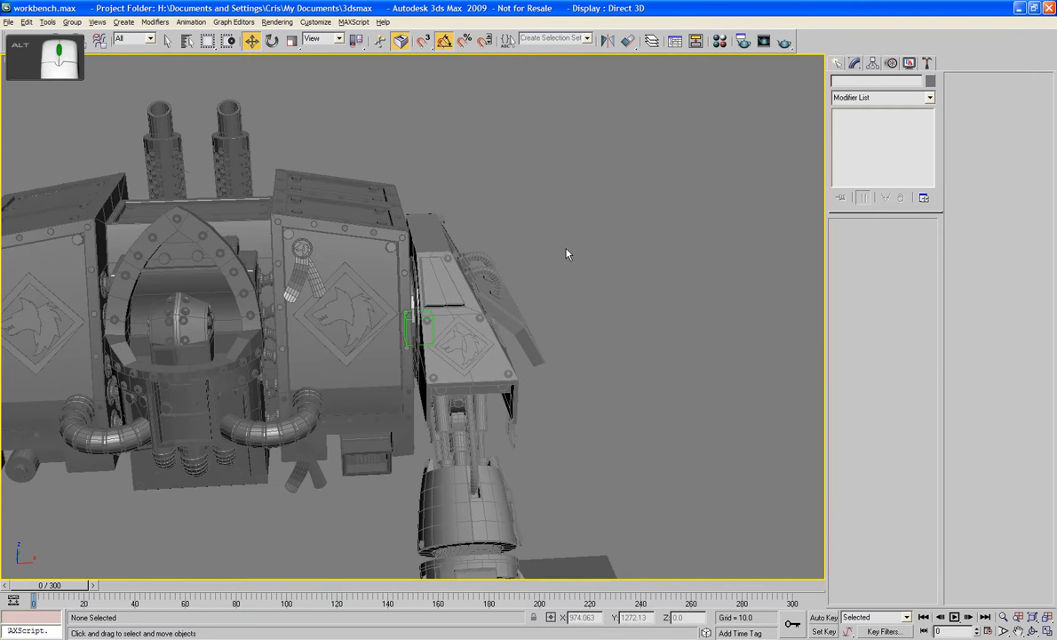
left_click(491, 315)
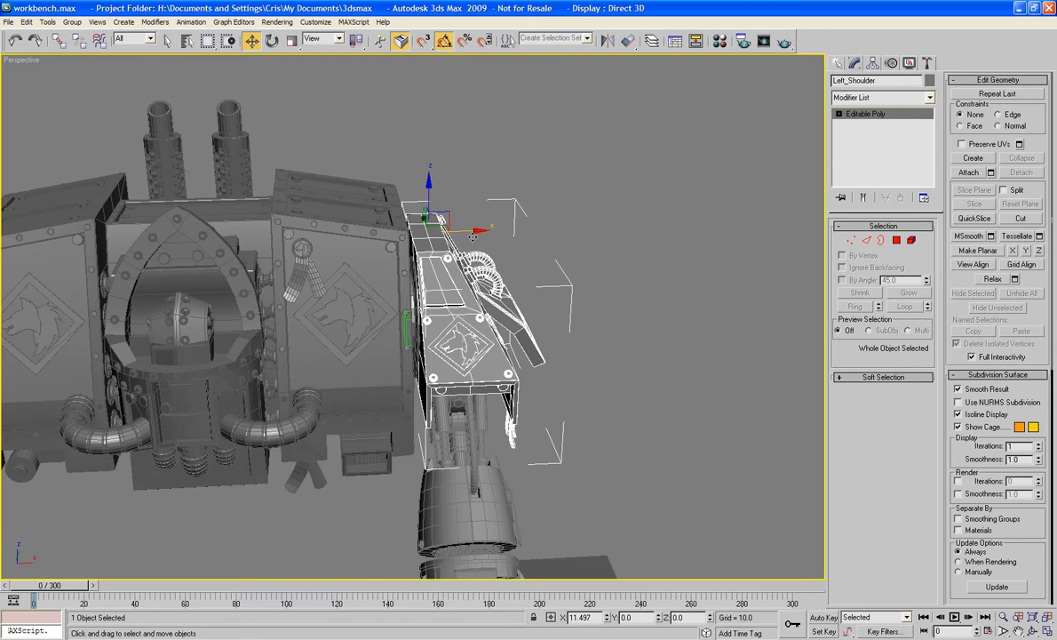
Link the Left_Shoulder armour of the power fist arm to the torso's upper chassis and clear the selection
middle_click_drag(484, 240, 418, 221, "alt")
scroll(479, 214, "up", 3)
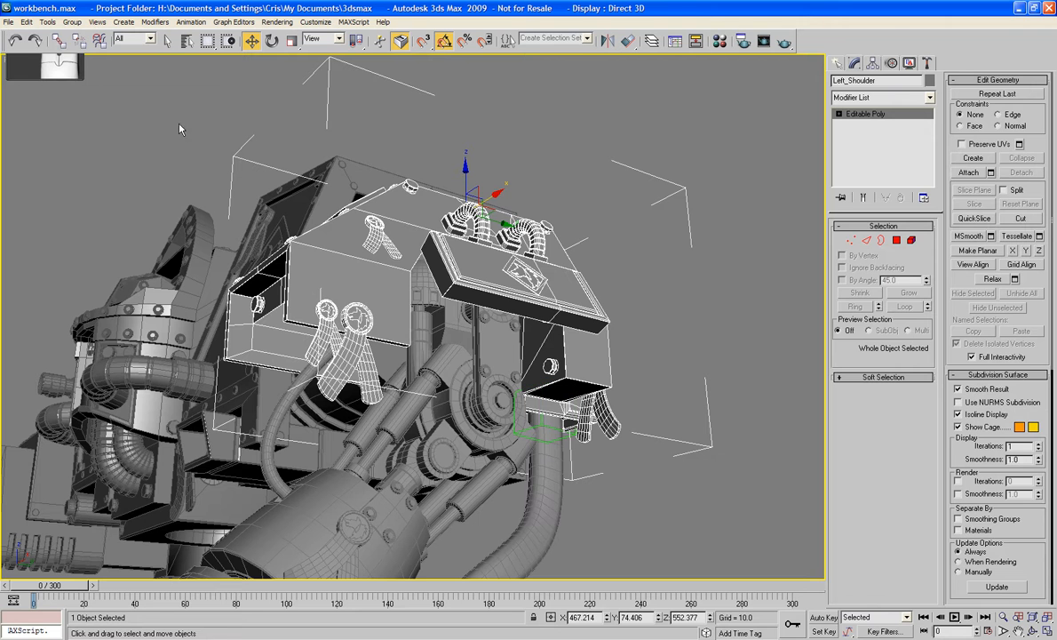
left_click(57, 41)
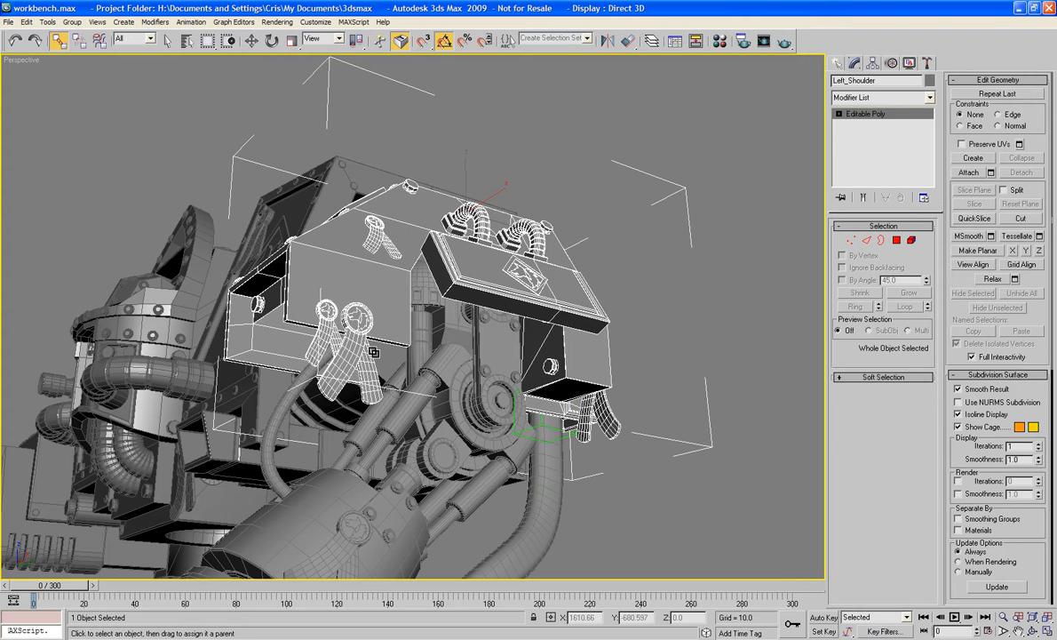
left_click_drag(347, 327, 360, 195)
left_click(397, 105)
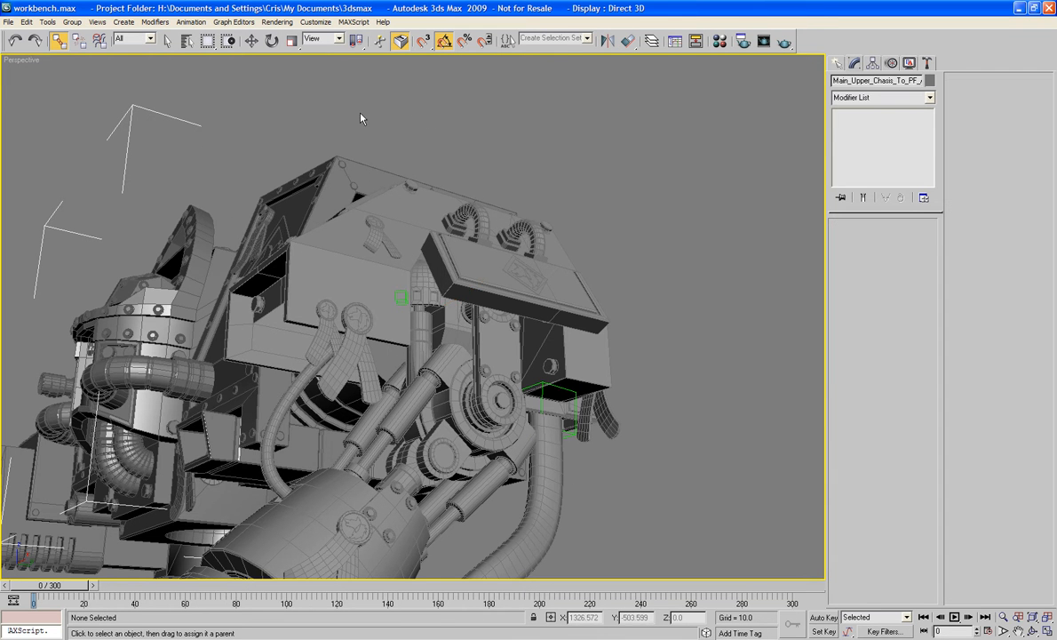
Move the Left_Shoulder armour outward along X to about 481.6, refining its distance from the torso in the top view
middle_click_drag(355, 111, 453, 228, "alt")
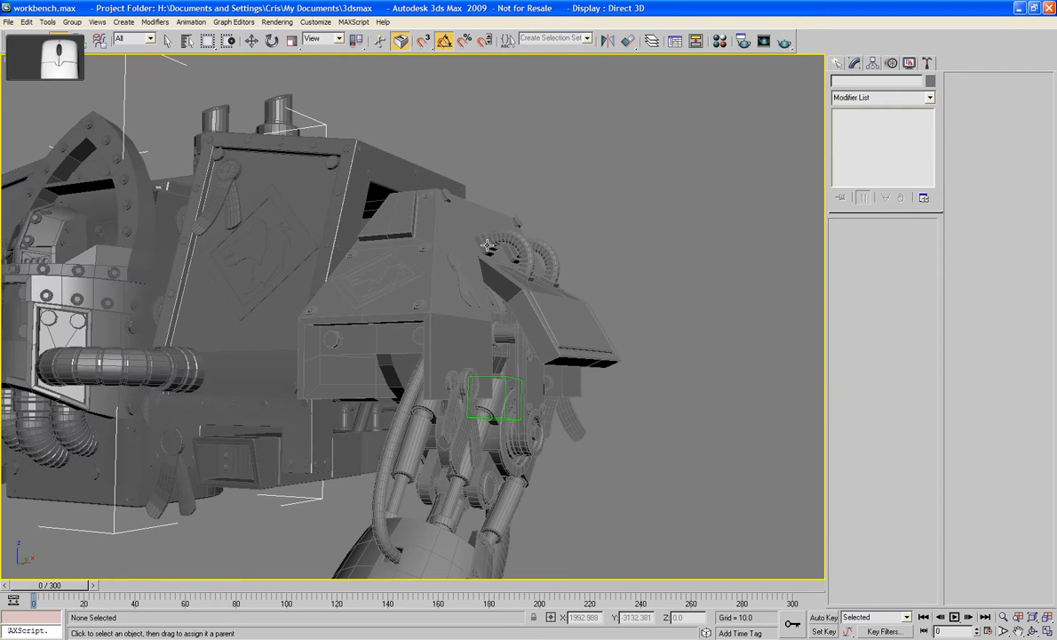
left_click(252, 41)
left_click(412, 176)
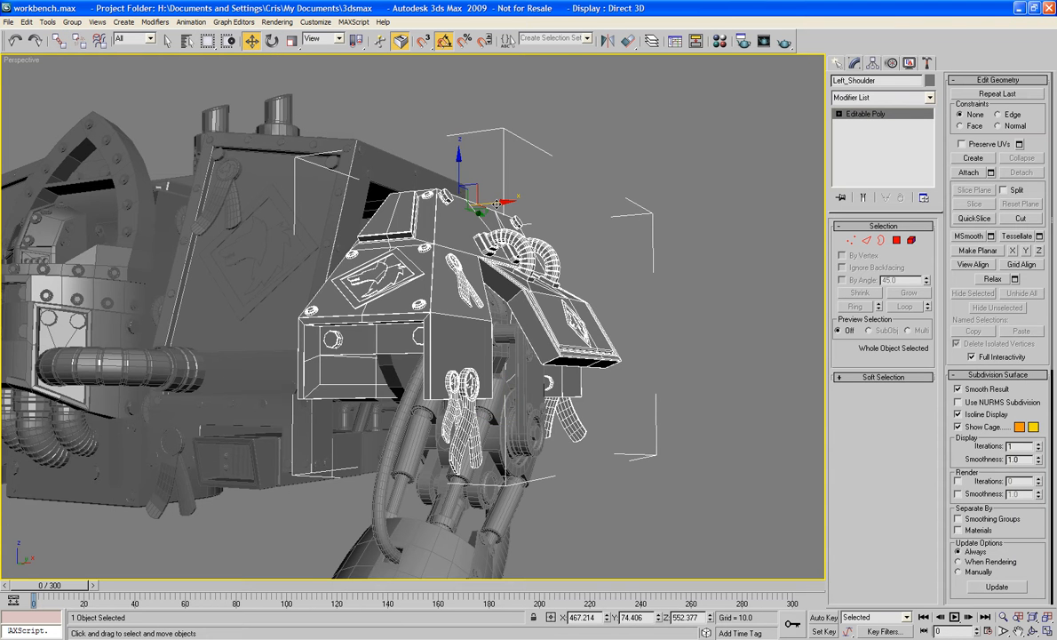
middle_click_drag(496, 202, 459, 315, "alt")
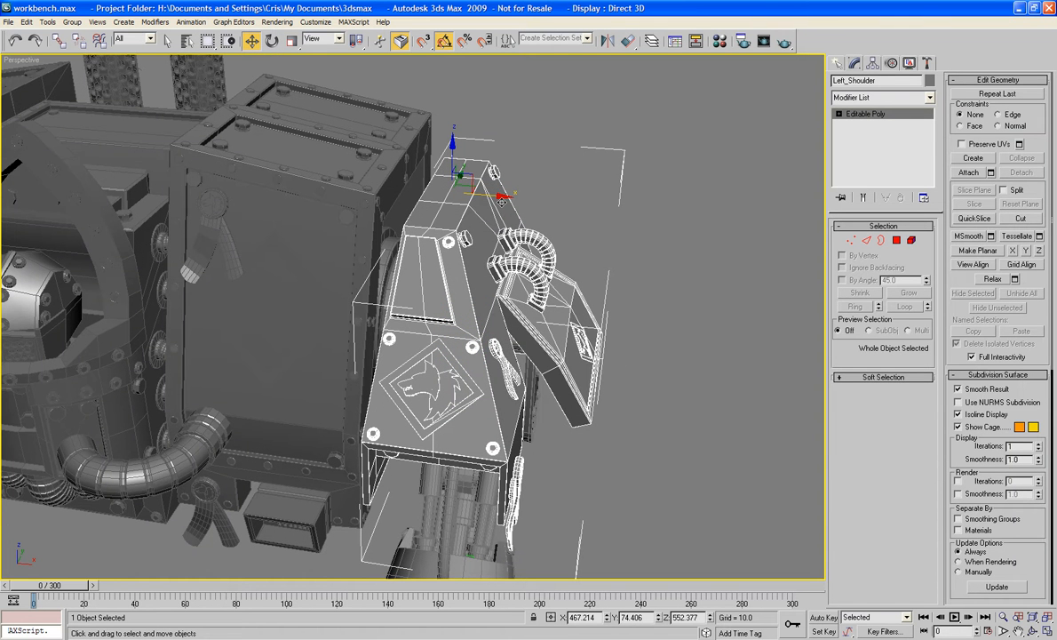
left_click_drag(503, 195, 516, 219)
middle_click_drag(516, 220, 528, 274, "alt")
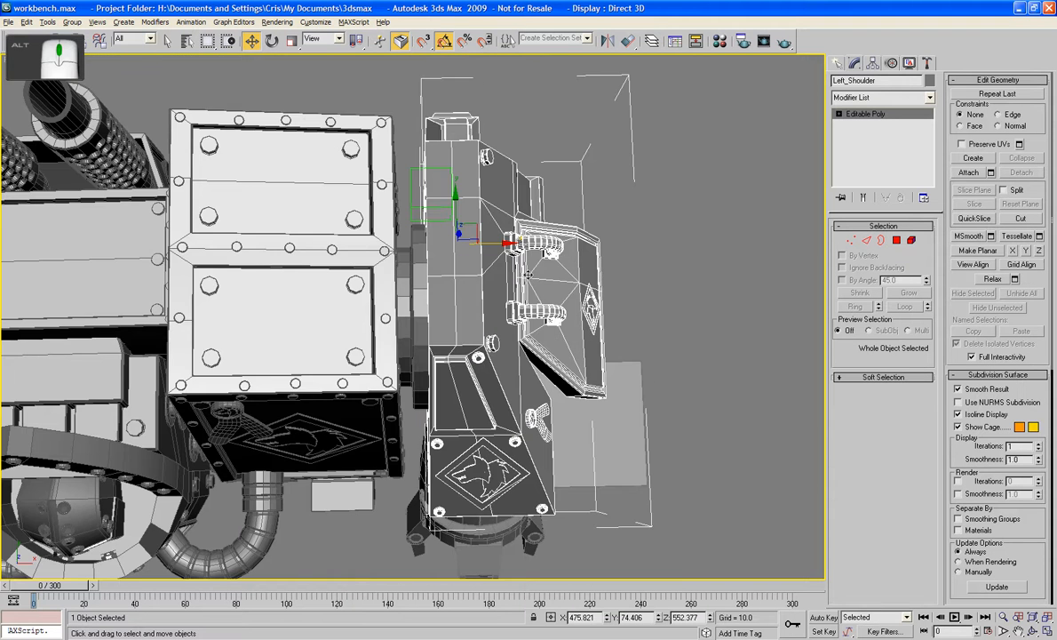
key("z")
scroll(571, 288, "up", 4)
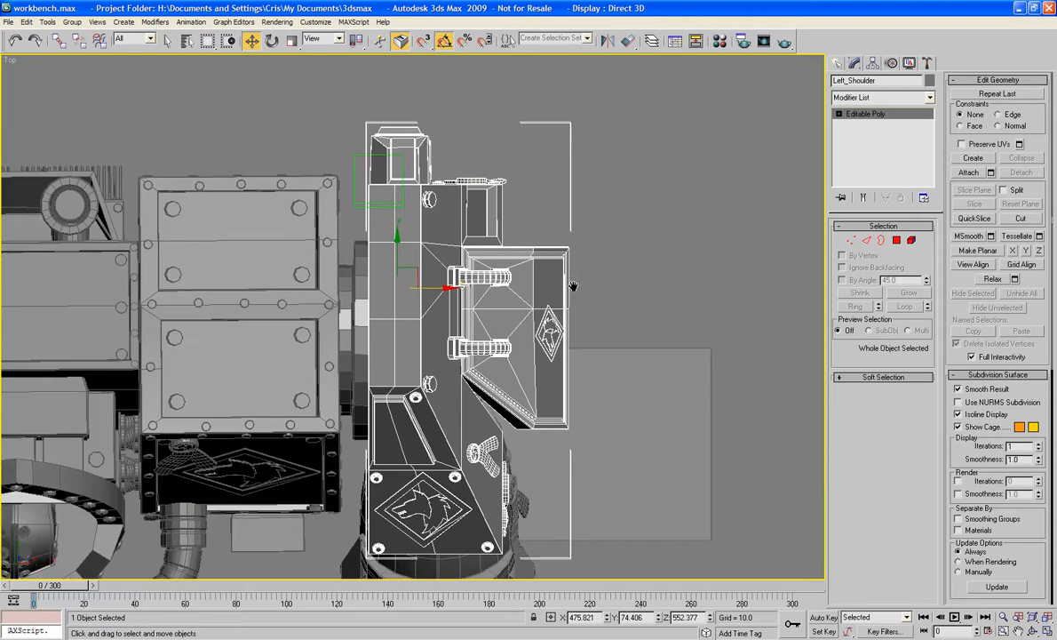
left_click_drag(449, 256, 461, 284)
scroll(320, 293, "down", 5)
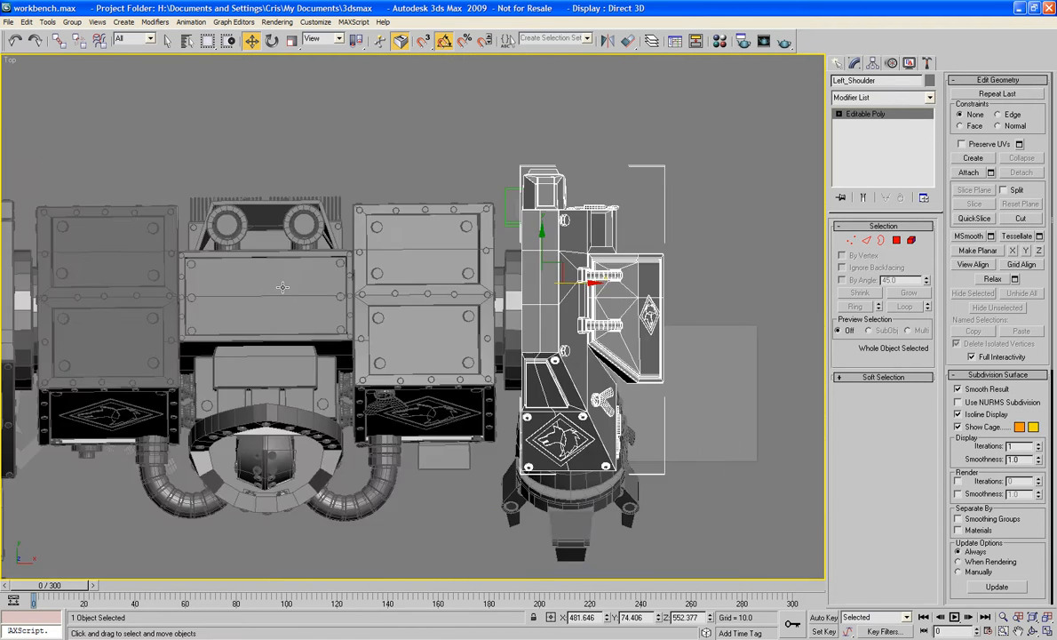
middle_click_drag(282, 287, 327, 269)
Attach the round joint piece beside the torso to the Left_Shoulder mesh, matching material IDs to material
left_click(472, 131)
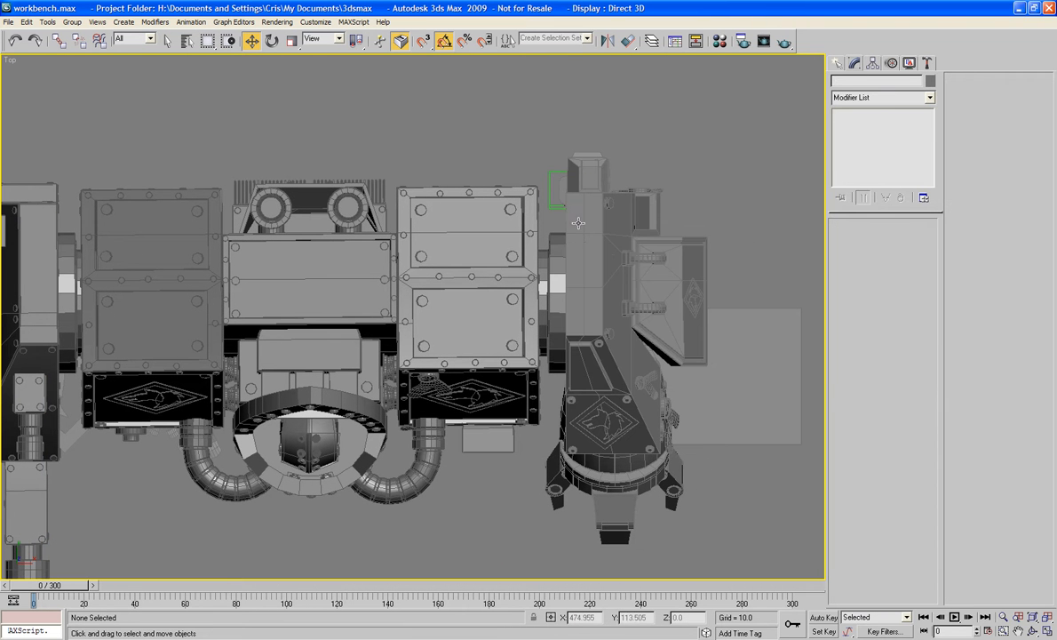
left_click(583, 289)
left_click(837, 64)
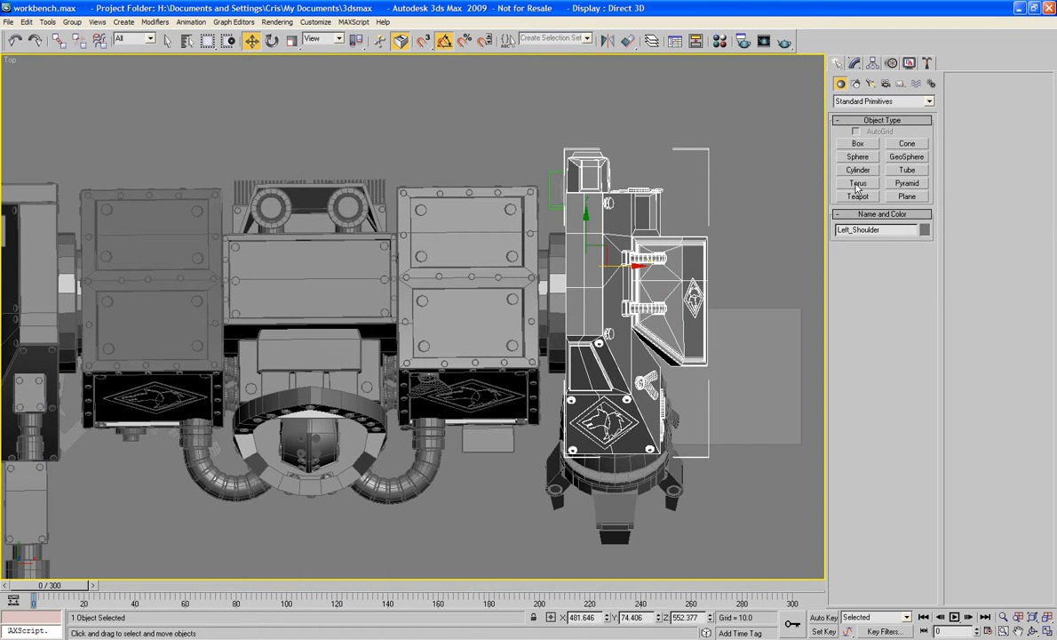
left_click(854, 63)
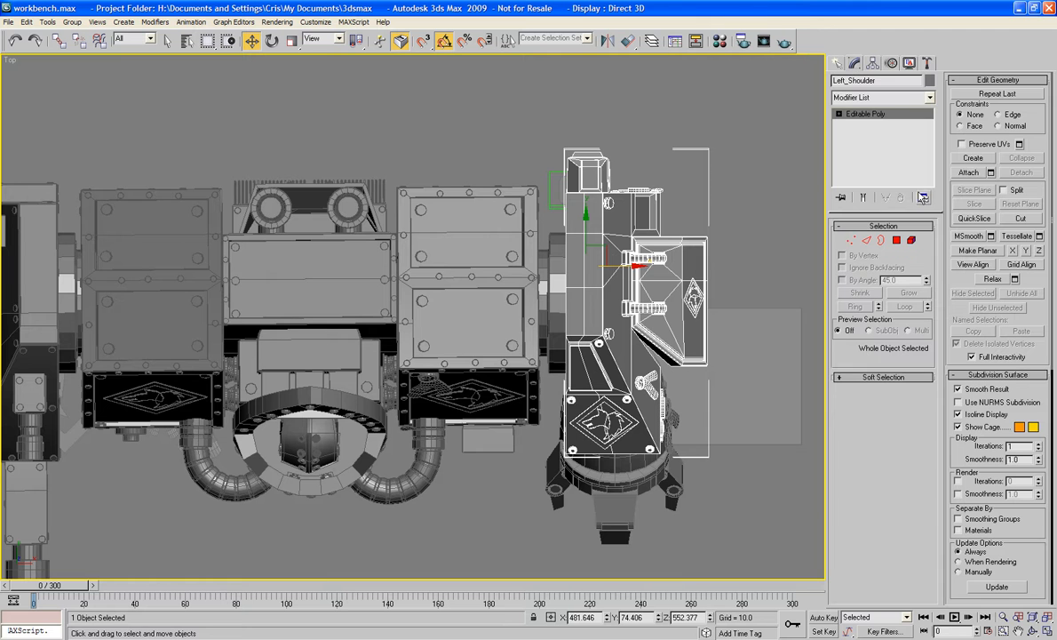
left_click(970, 172)
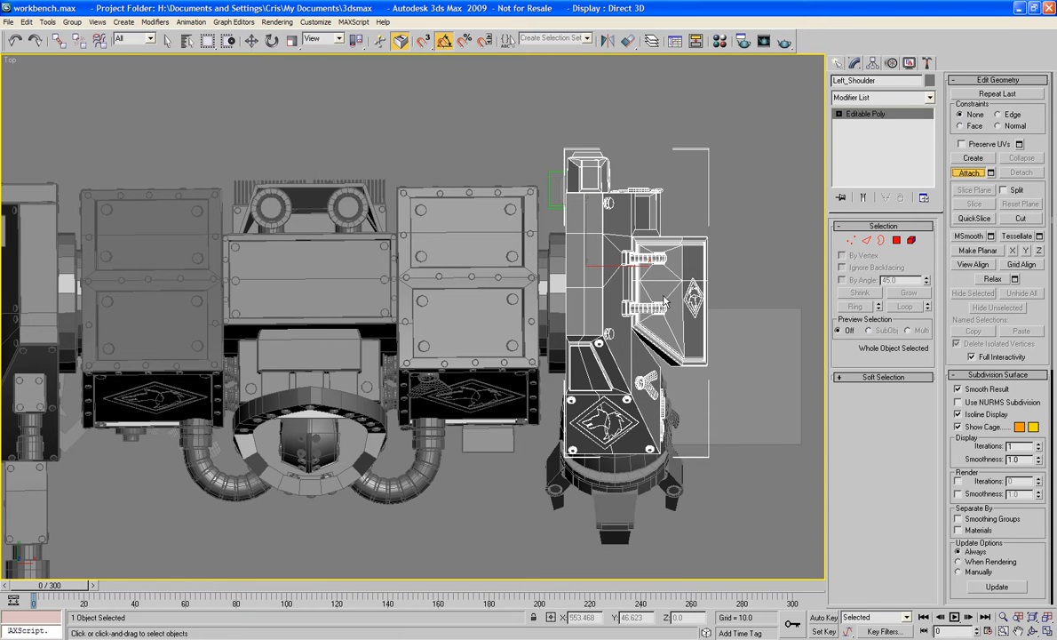
left_click(557, 297)
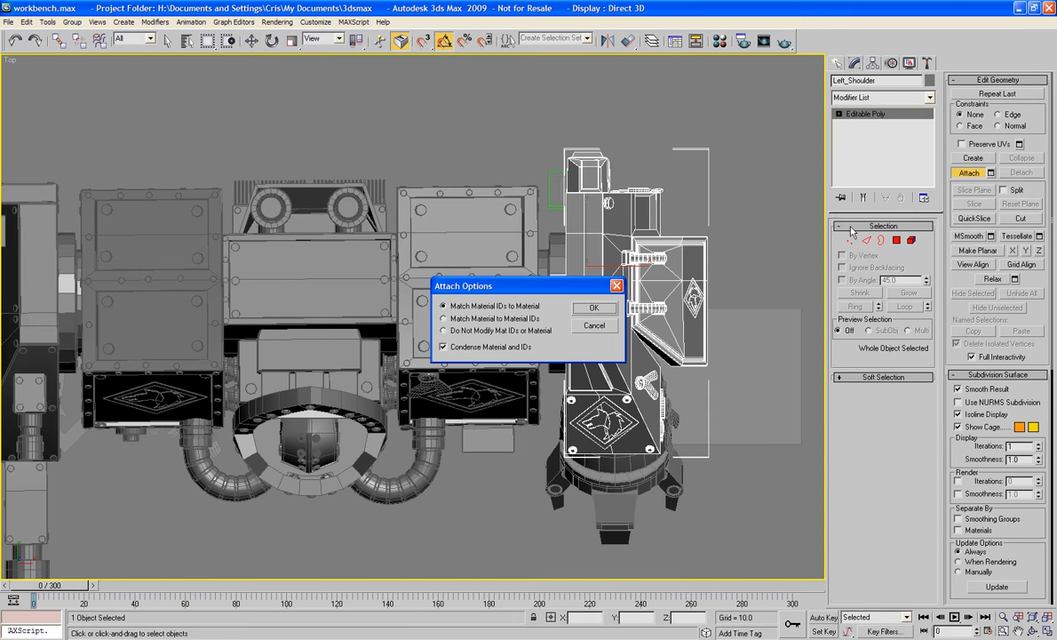
left_click(590, 309)
left_click(738, 215)
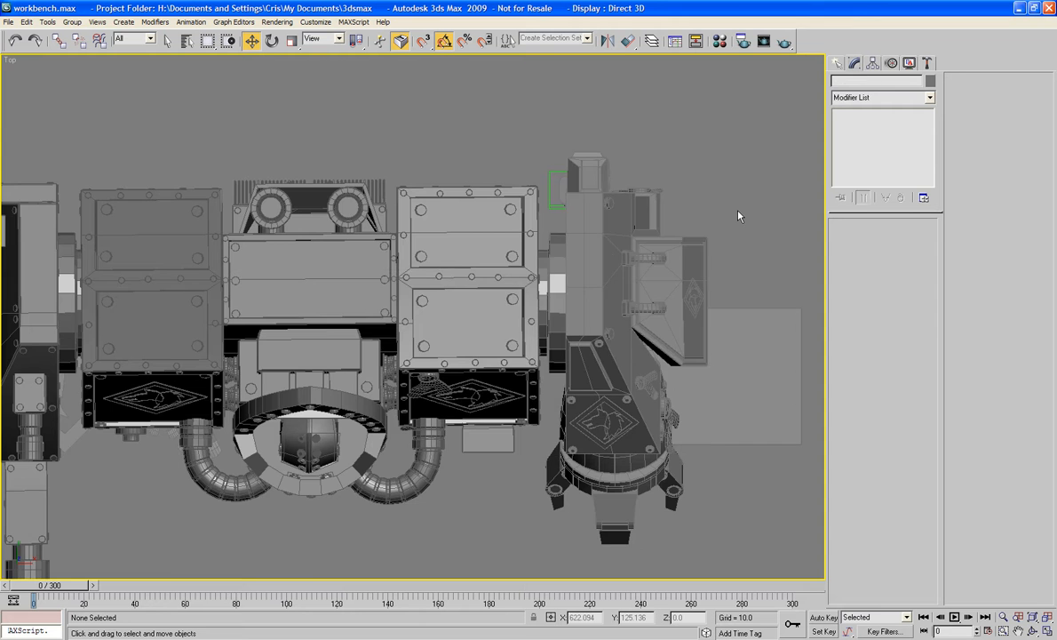
Delete the stray box below the power fist in the perspective view and save the scene
key("p")
key("z")
middle_click_drag(508, 258, 579, 431, "alt")
left_click(585, 523)
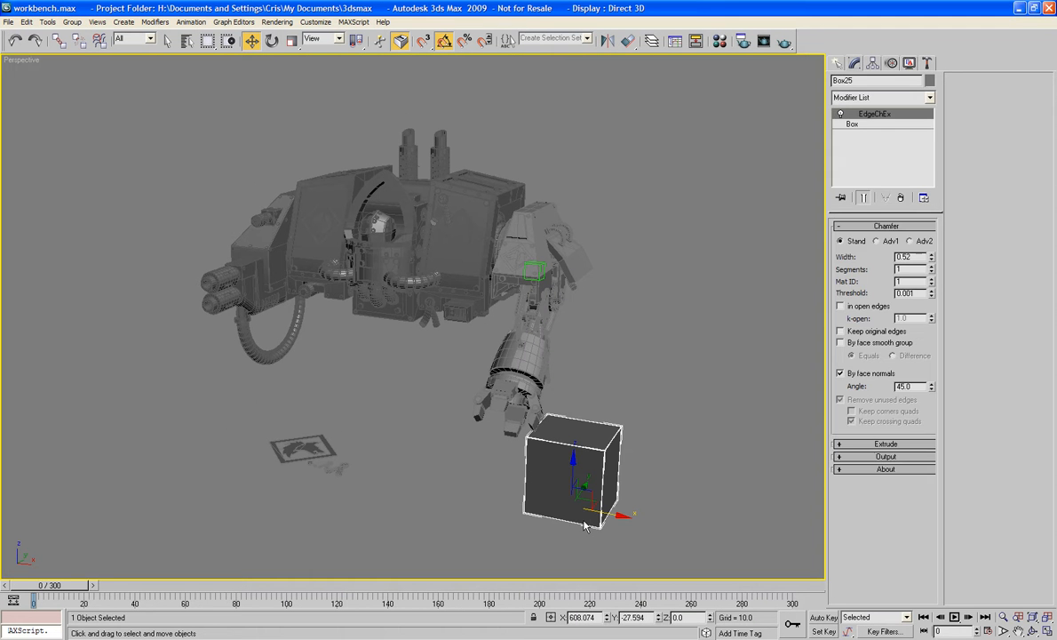
key("Delete")
scroll(566, 420, "up", 4)
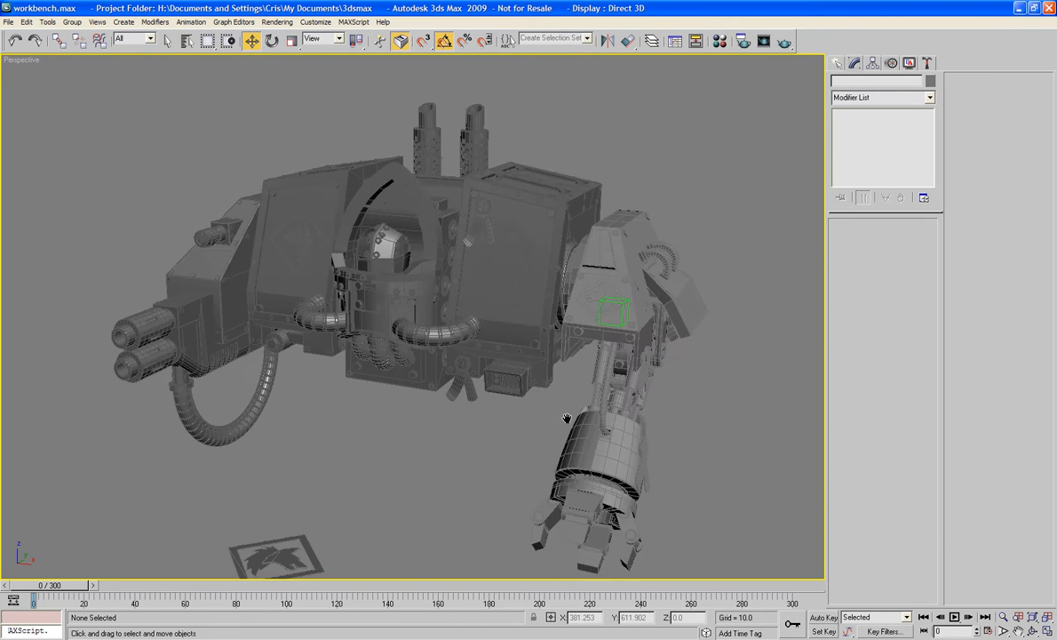
key("ctrl+s")
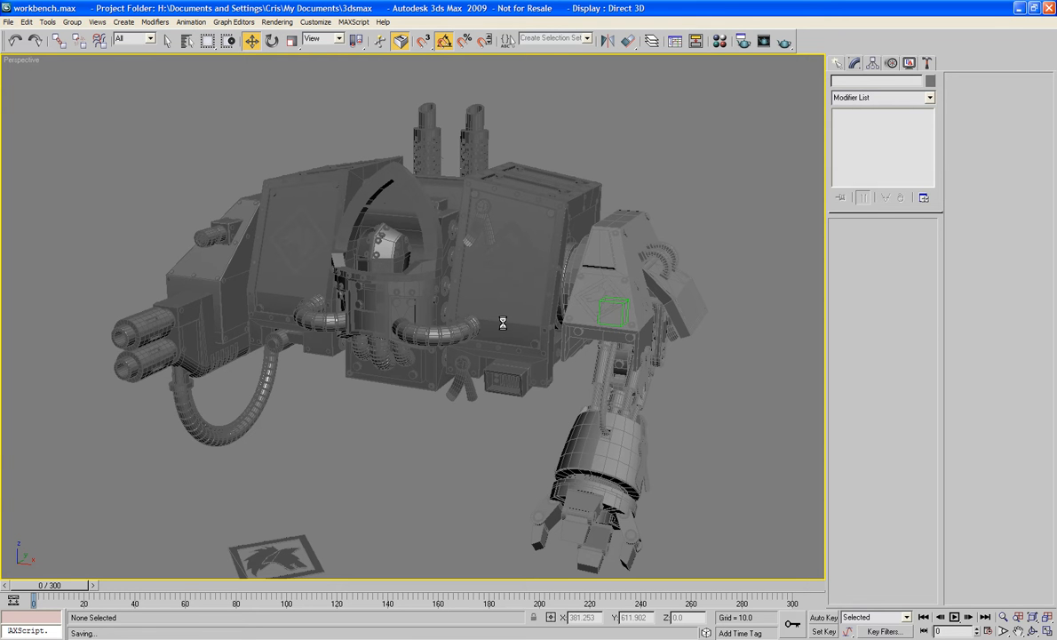
Assign the DEFAULT Raytrace material to every object in the scene, then close the material editor and clear the selection
key("m")
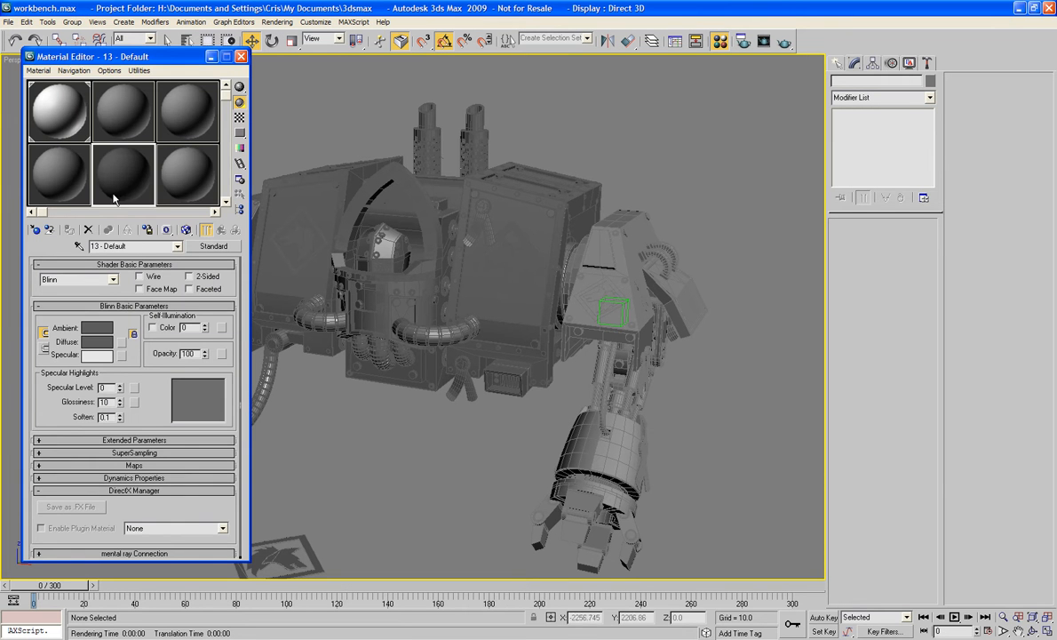
left_click(67, 124)
left_click(596, 458)
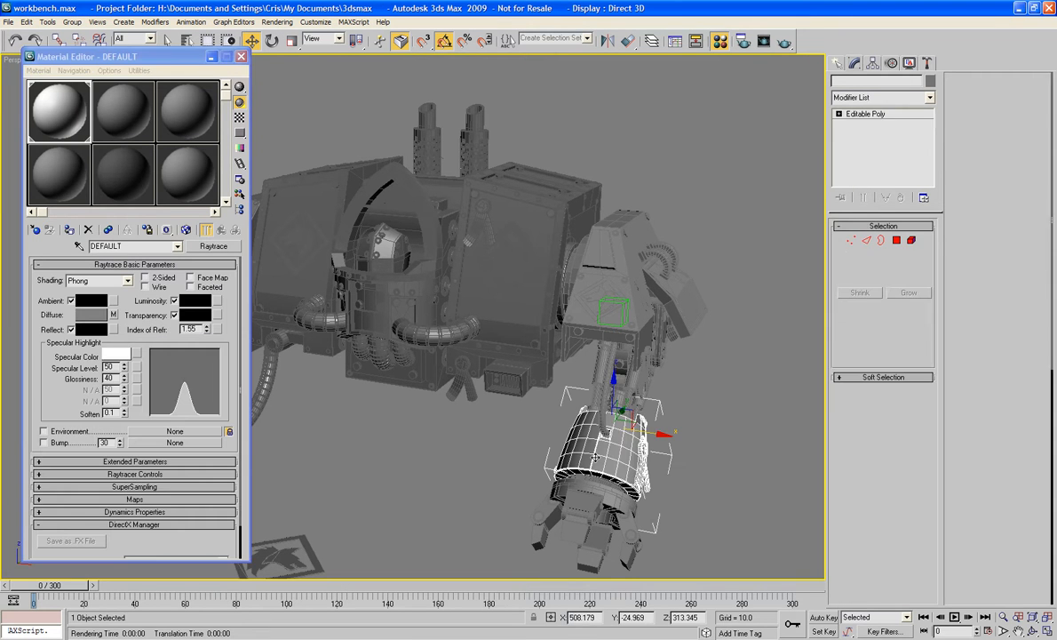
left_click(55, 129)
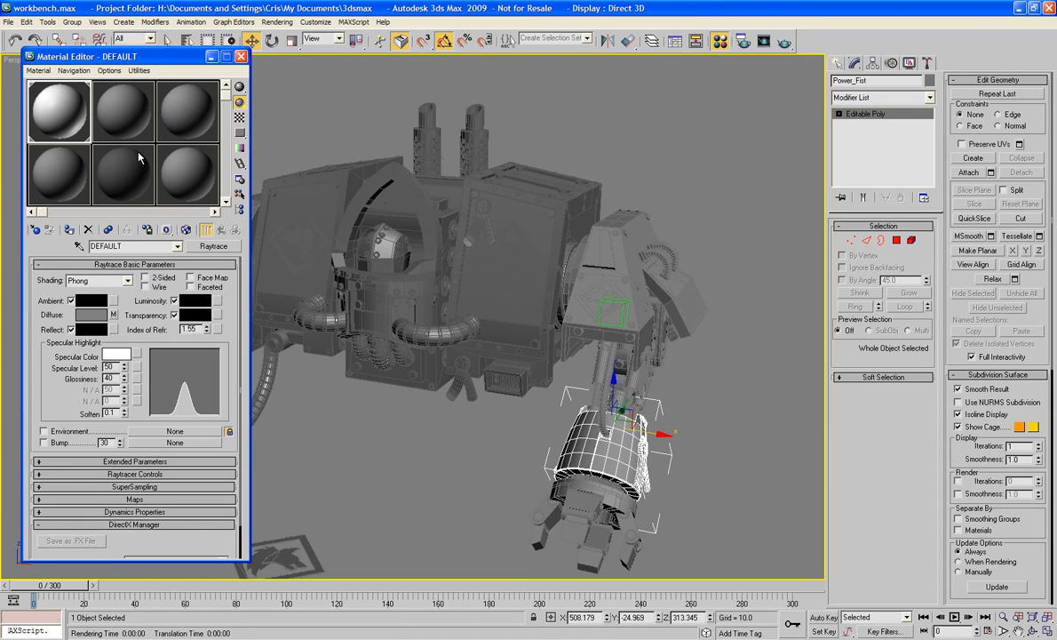
key("ctrl+a")
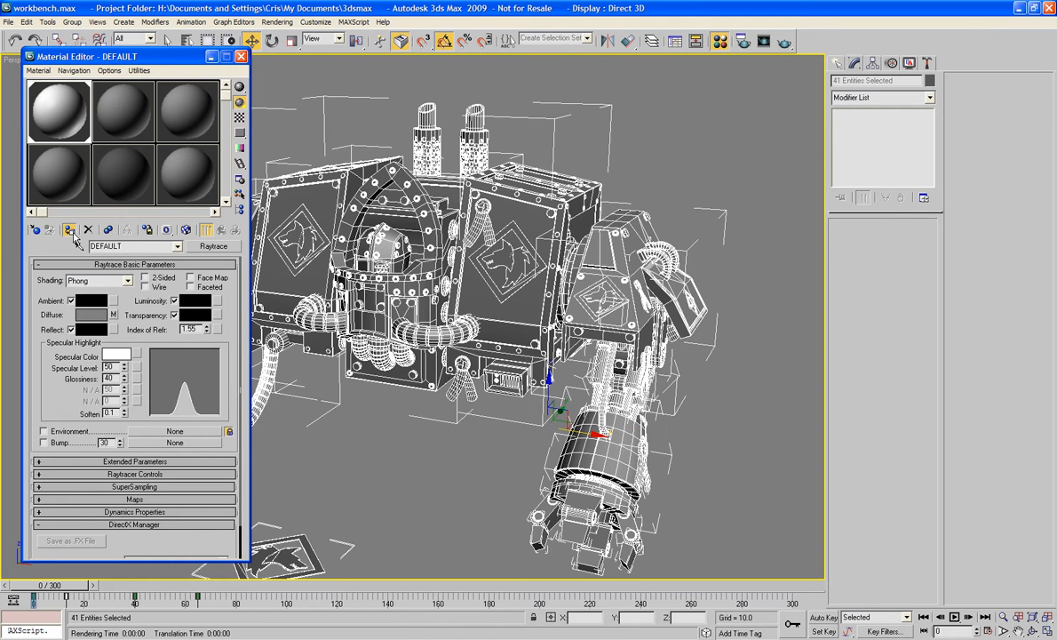
left_click(70, 230)
left_click(241, 56)
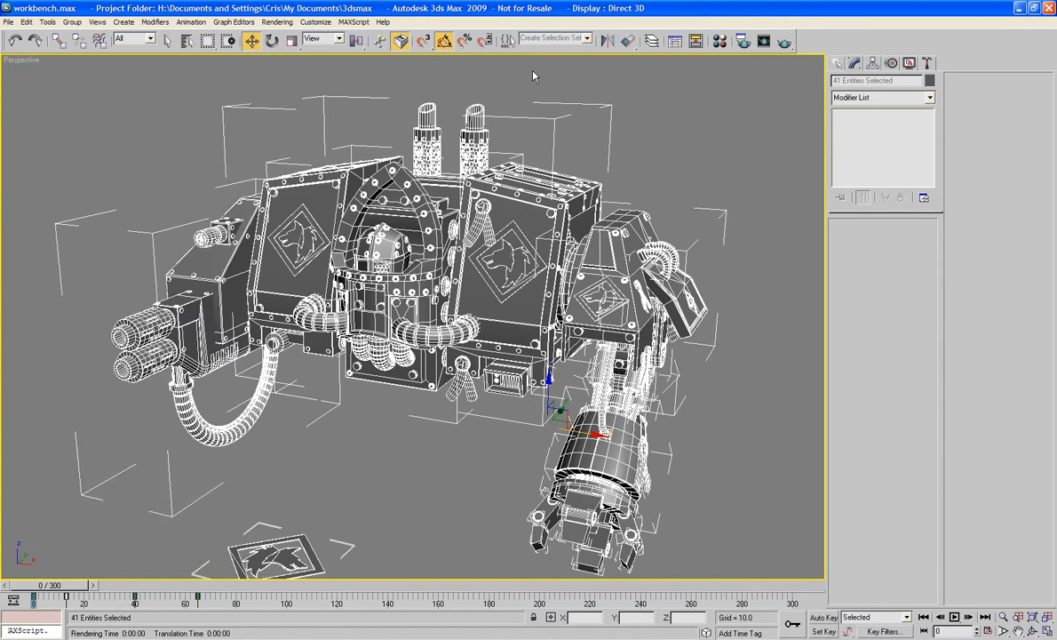
left_click(611, 147)
Unhide the Hips, Pelvis, Left_Leg and Right_Leg layers
mouse_move(611, 147)
middle_mouse_down()
mouse_move(609, 135)
mouse_move(706, 144)
mouse_move(684, 111)
mouse_move(606, 117)
mouse_move(609, 147)
mouse_move(558, 141)
mouse_move(583, 104)
mouse_move(624, 169)
mouse_move(630, 144)
mouse_move(633, 191)
middle_mouse_up()
left_click(652, 41)
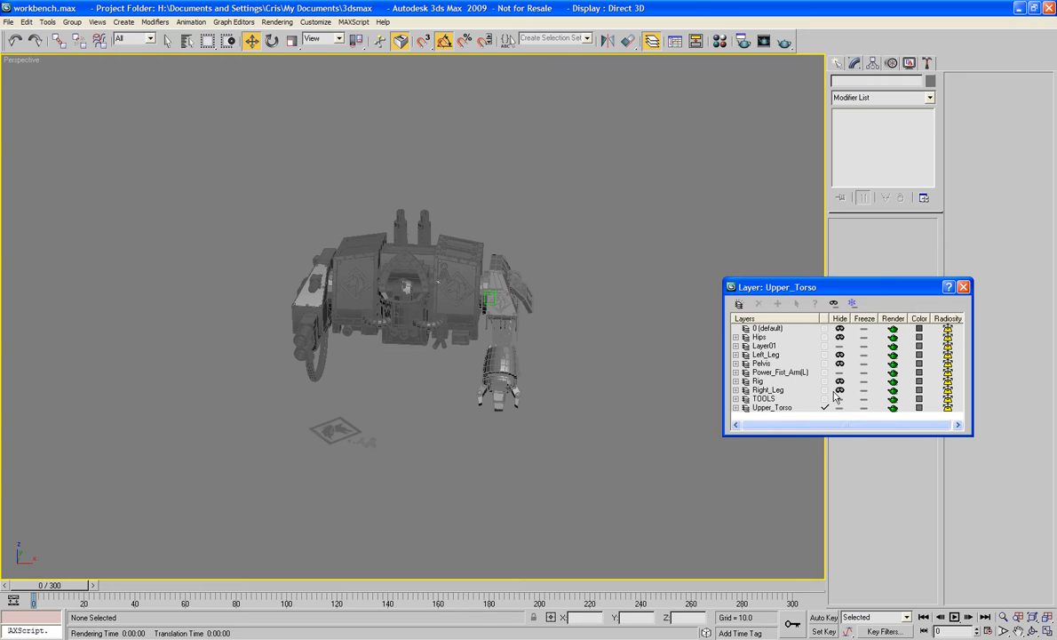
left_click(840, 338)
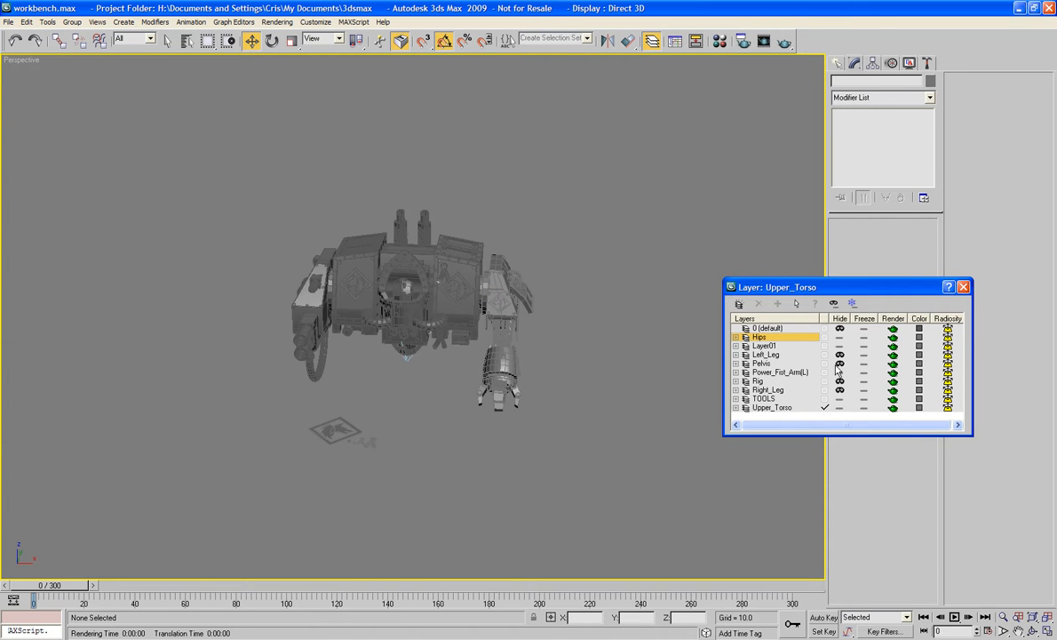
left_click(840, 363)
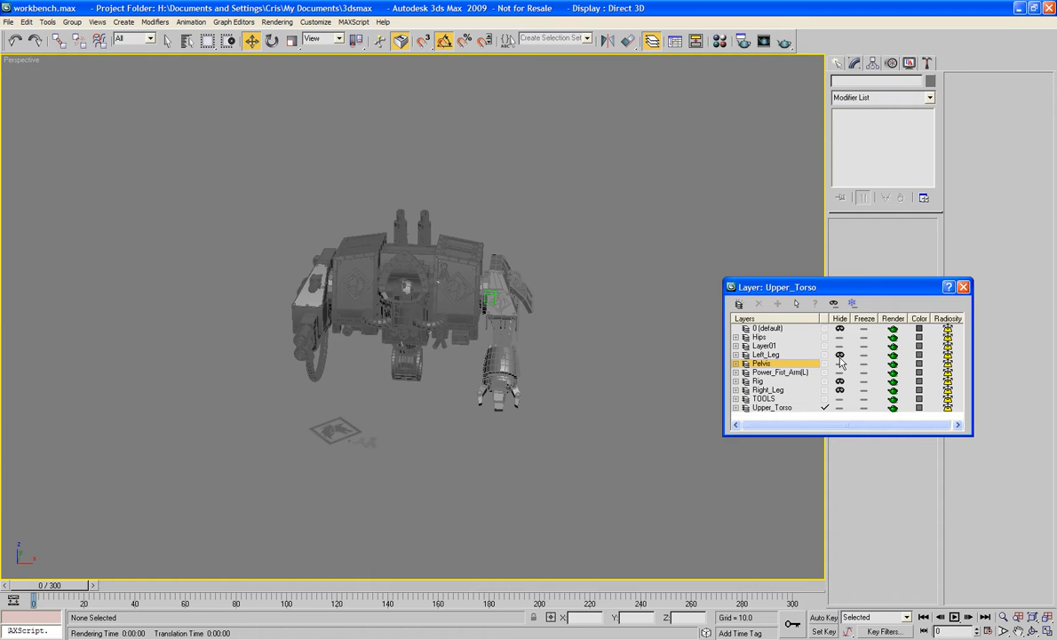
left_click(841, 355)
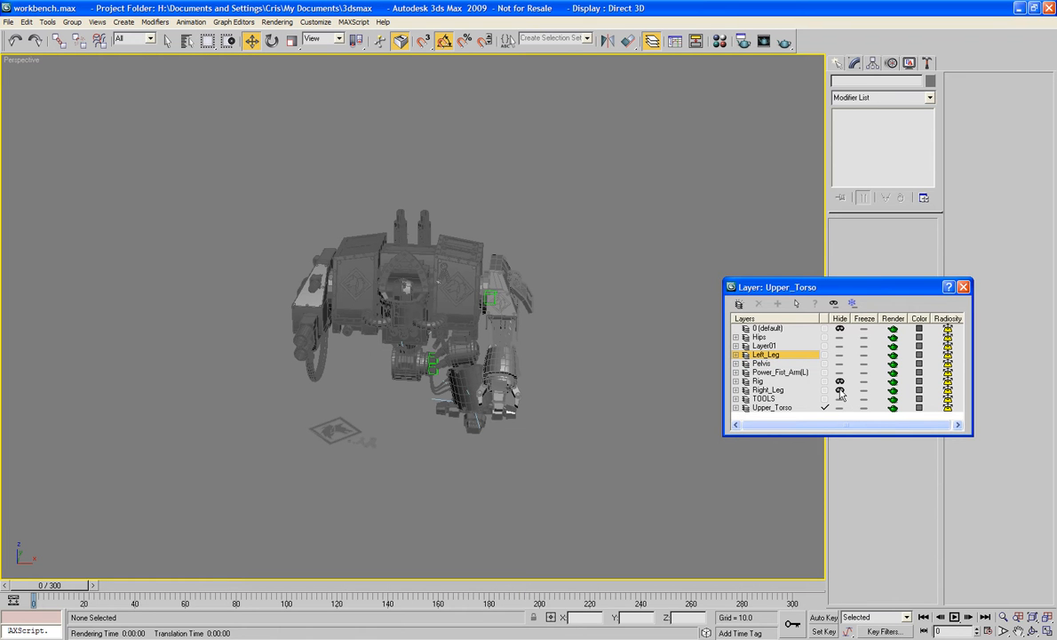
left_click(841, 399)
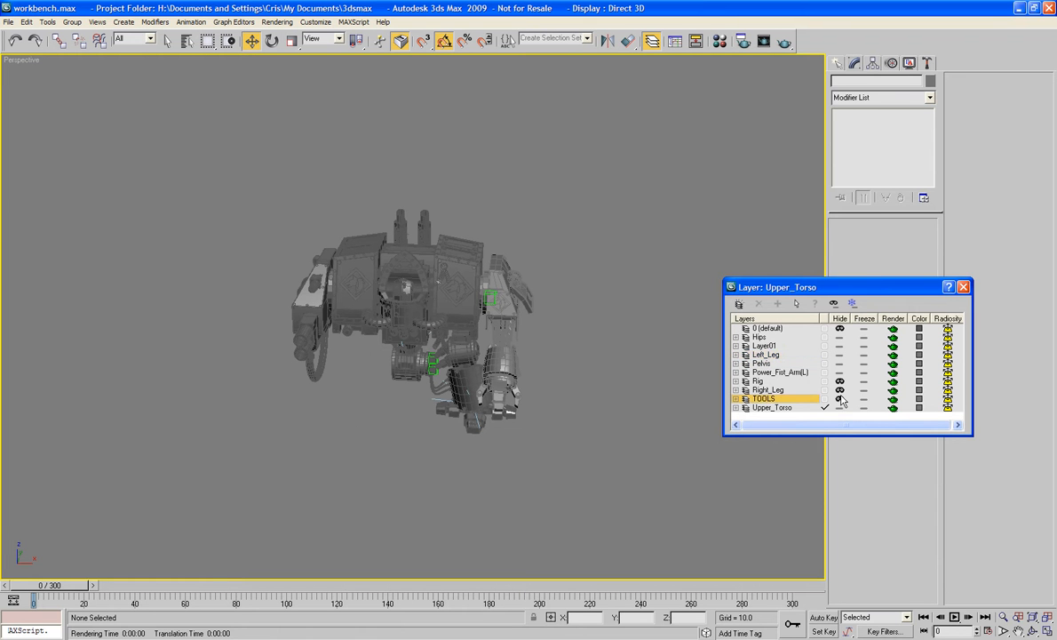
left_click(841, 398)
left_click(841, 390)
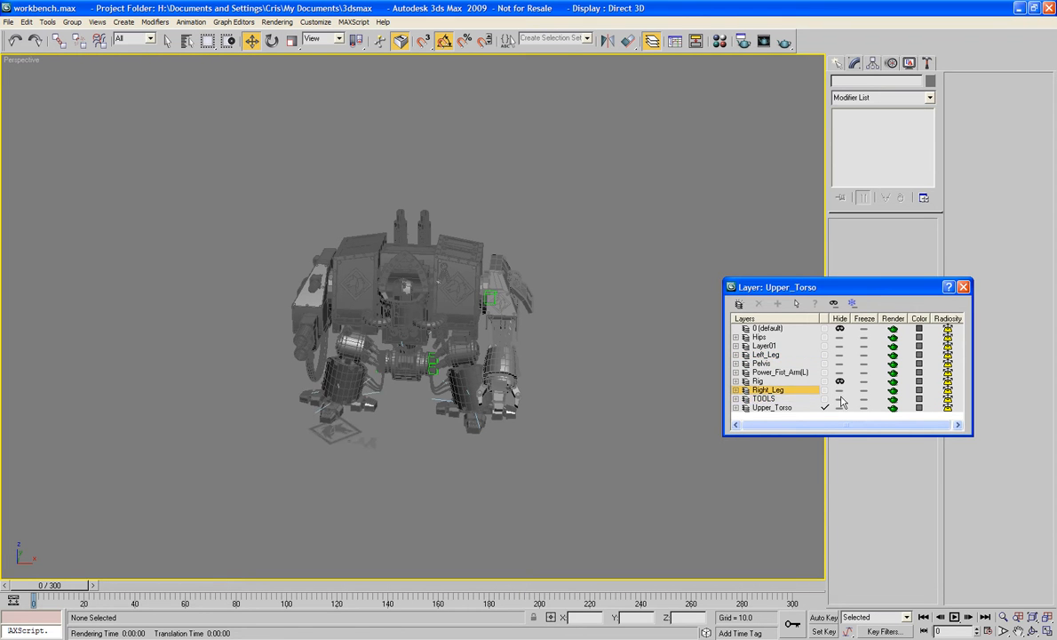
Hide the TOOLS layer, unhide the Rig and 0 (default) layers, and close the layer manager
left_click(842, 398)
left_click(841, 399)
left_click(840, 381)
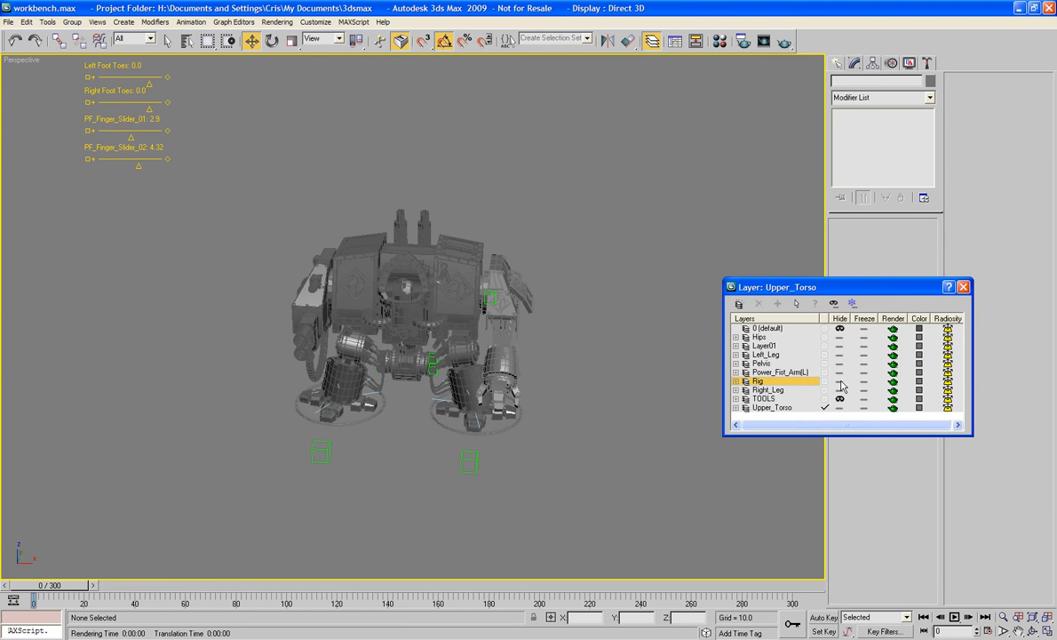
left_click(841, 330)
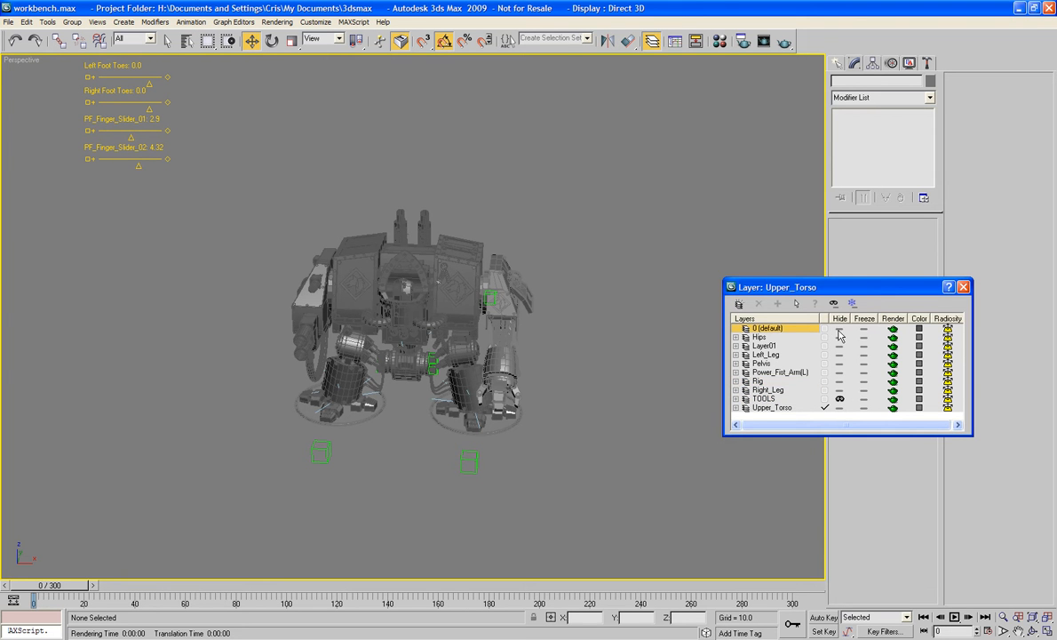
left_click(963, 287)
Turn off the edged-faces display and frame the outer side of the gun arm
middle_click_drag(689, 364, 736, 317, "alt")
key("F4")
scroll(651, 352, "up", 3)
scroll(645, 339, "up", 3)
middle_click_drag(270, 357, 387, 332)
Add a Smooth modifier to the gun arm's ARMJOIN body and enable Auto Smooth
left_click(388, 331)
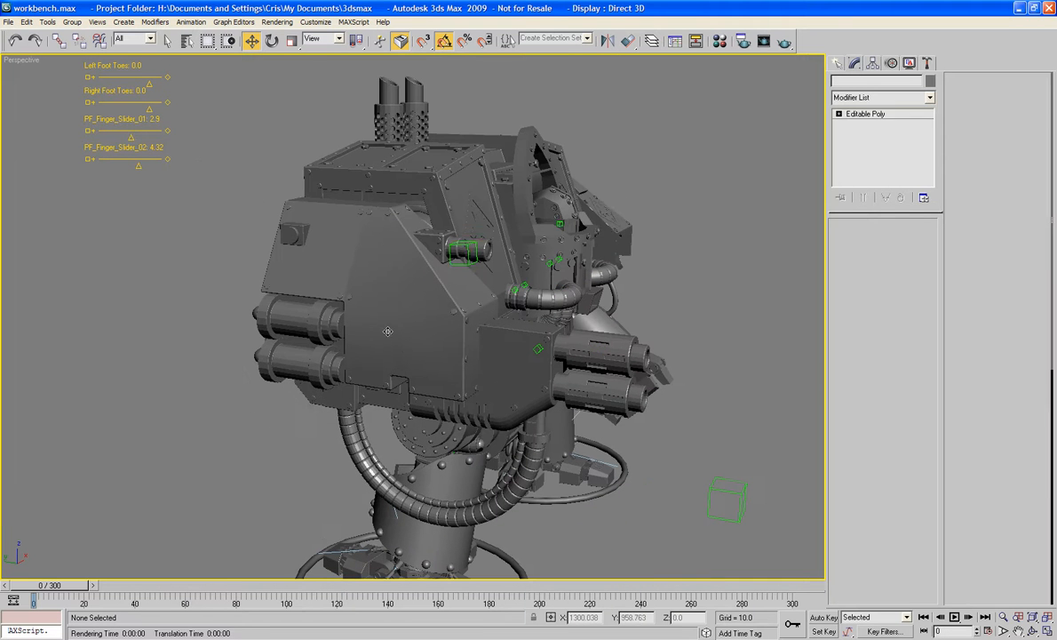
left_click(873, 98)
key("s")
key("s")
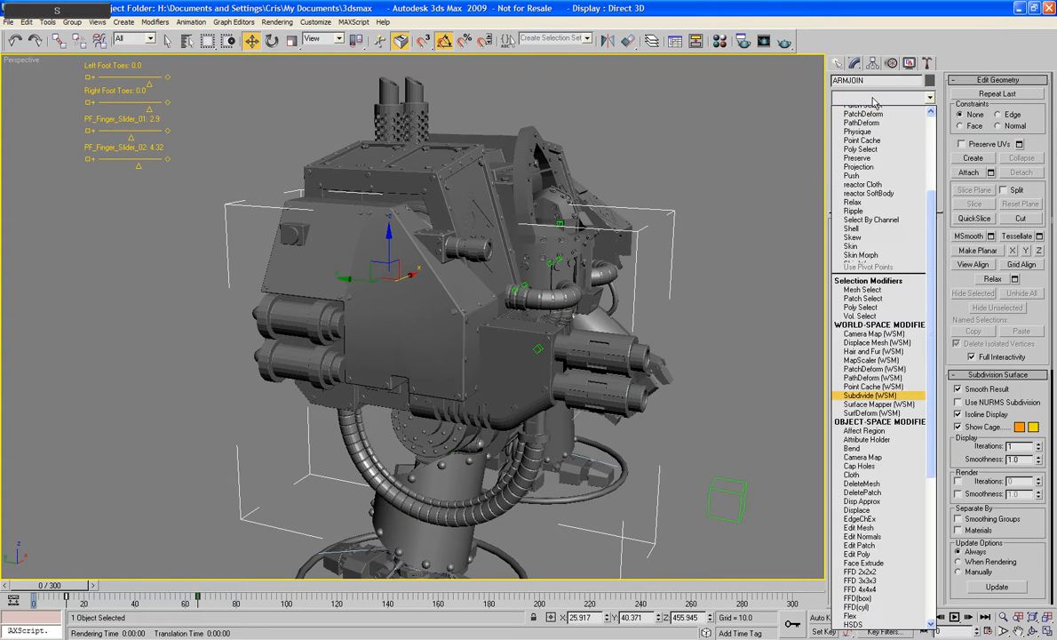
key("s")
key("m")
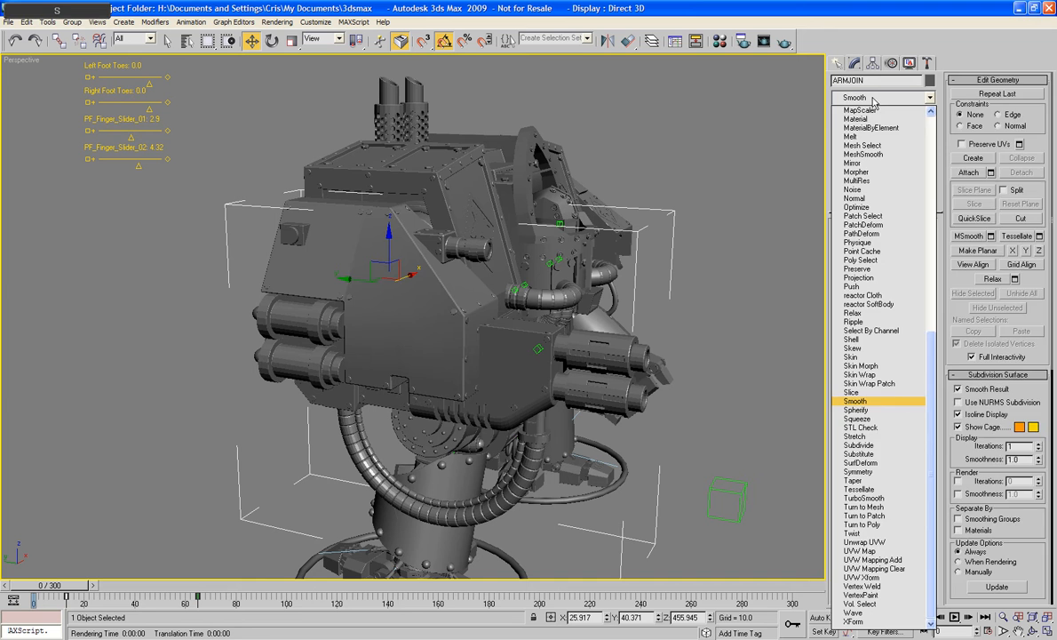
key("Return")
left_click(841, 241)
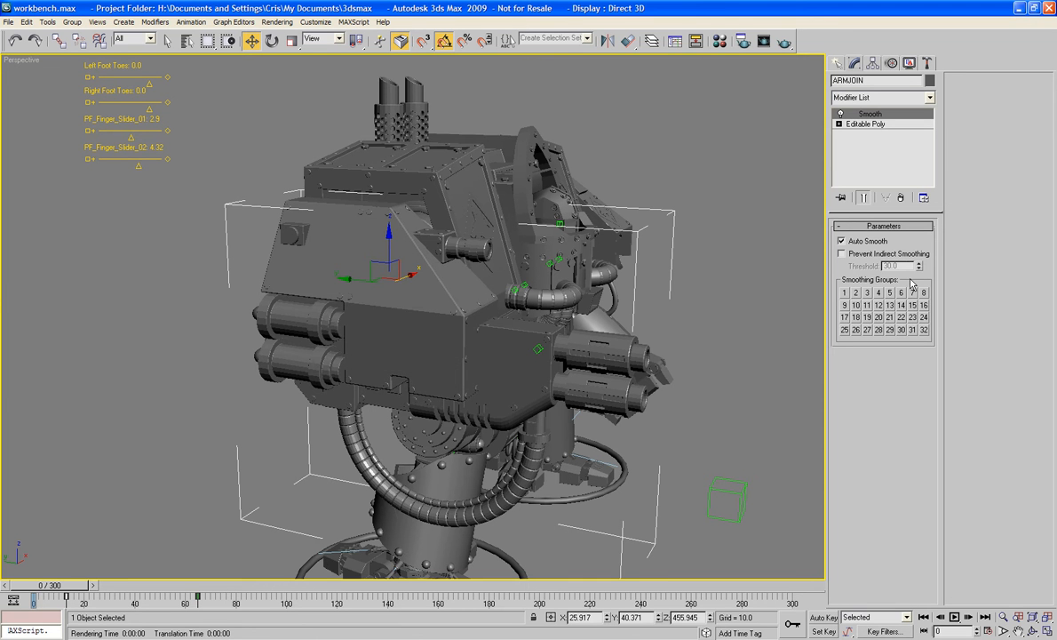
Set the Smooth modifier's threshold to 22.5, convert the gun arm body to Editable Poly, and clear the selection
type("22.5")
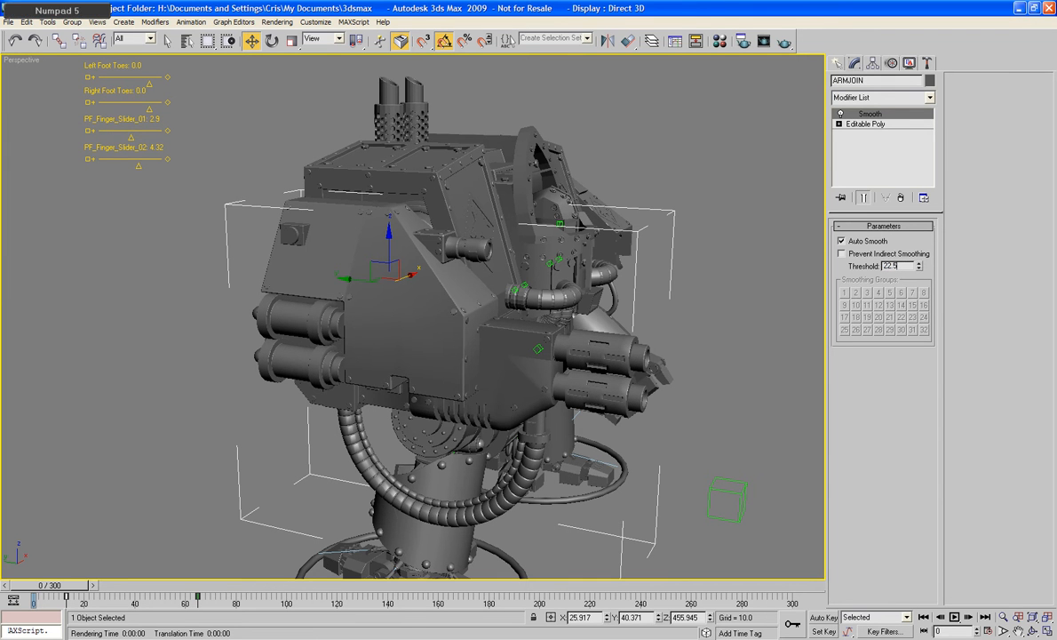
right_click(413, 394)
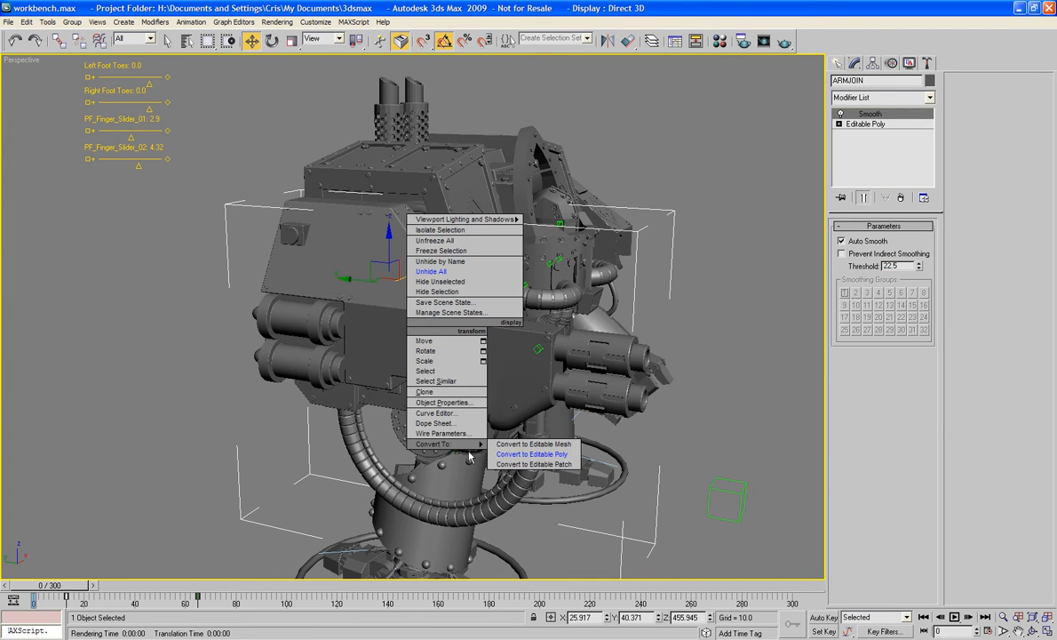
left_click(541, 453)
key("ctrl+d")
Select the Shoulder1 armour and examine the smoothing on the shoulders, front of the robot and power fist arm
middle_click_drag(541, 453, 330, 290, "alt")
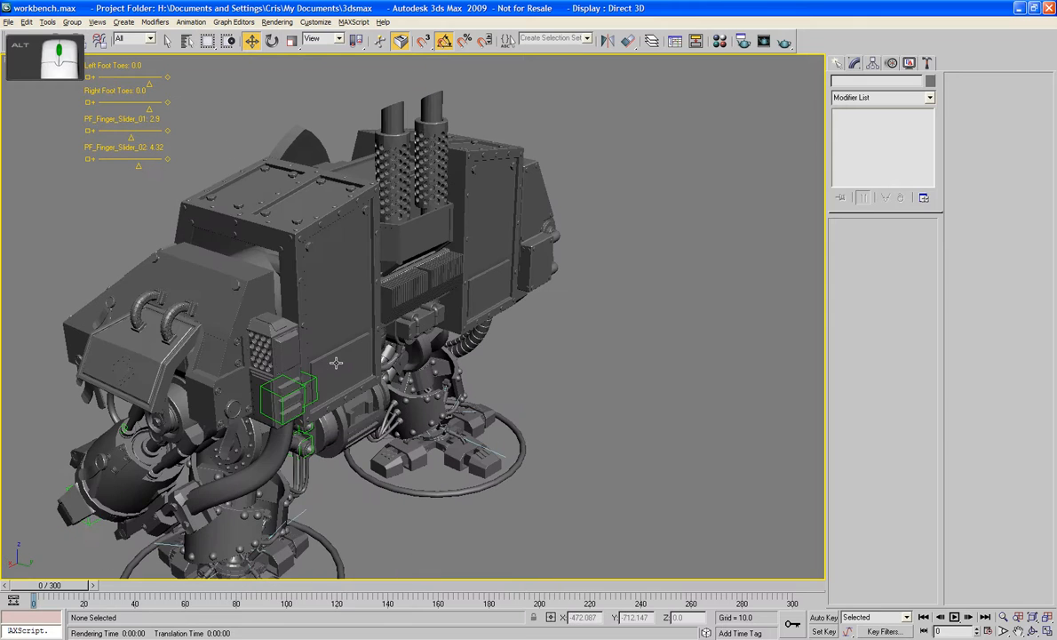
left_click(332, 289)
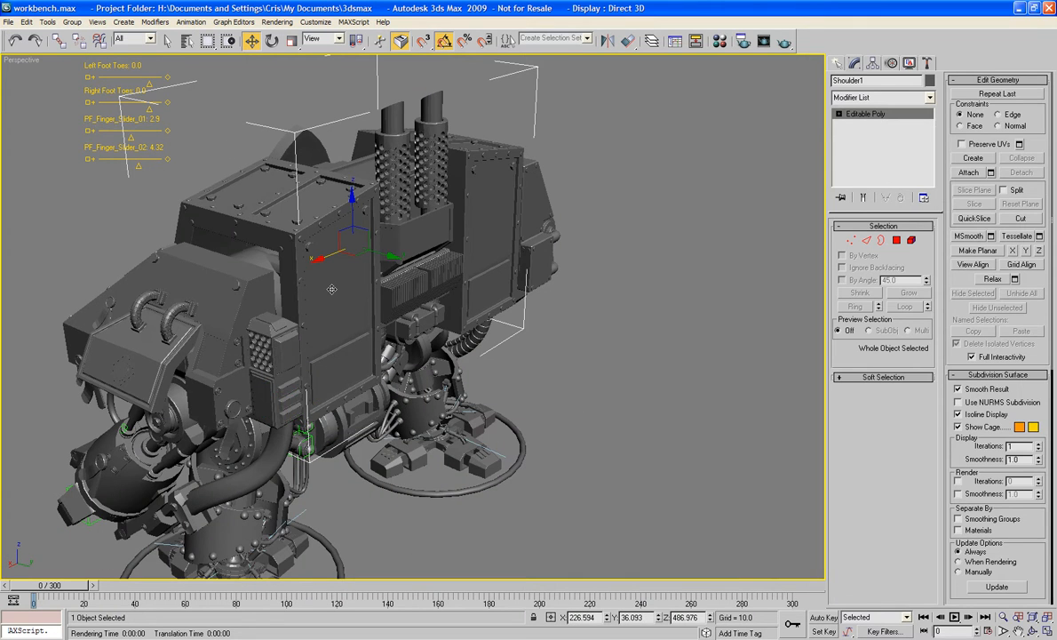
key("F4")
key("F4")
middle_click_drag(331, 289, 410, 263, "alt")
scroll(417, 272, "down", 8)
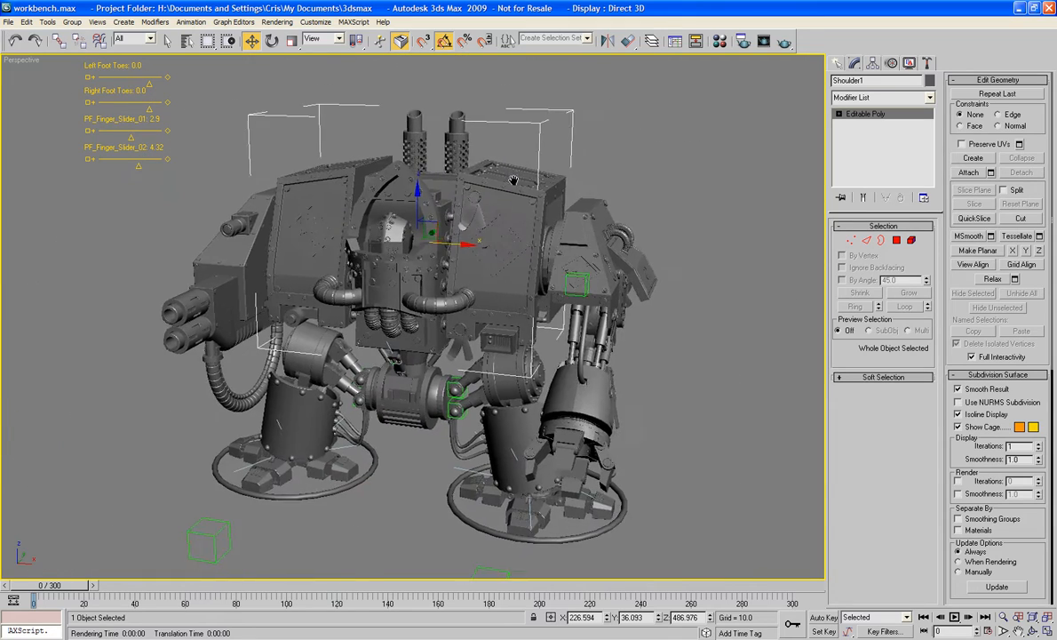
middle_click_drag(513, 181, 526, 215, "alt")
scroll(526, 216, "up", 3)
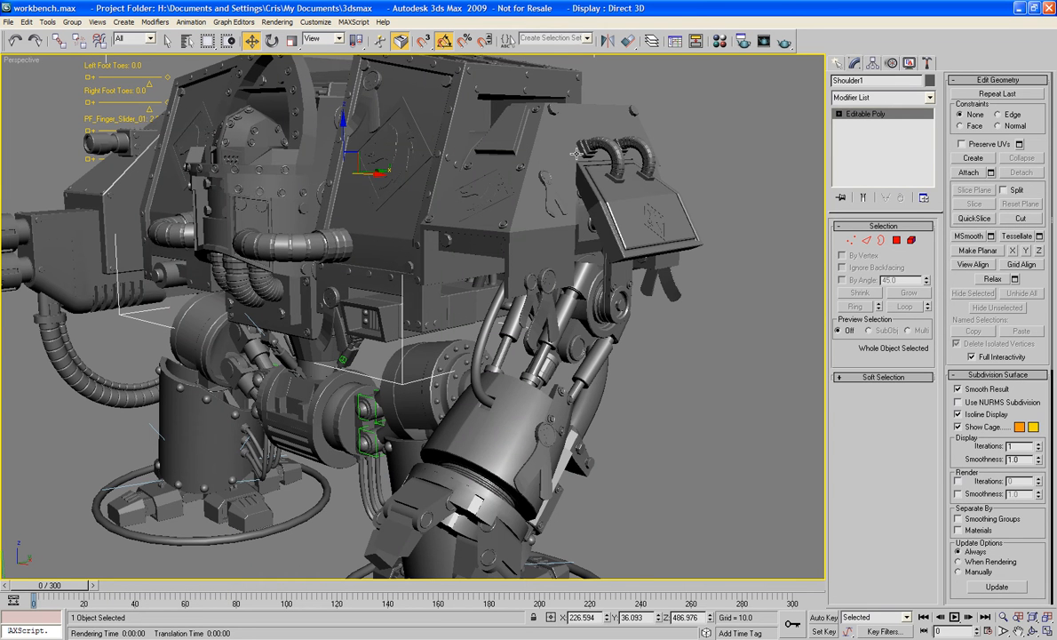
middle_click_drag(575, 154, 590, 126)
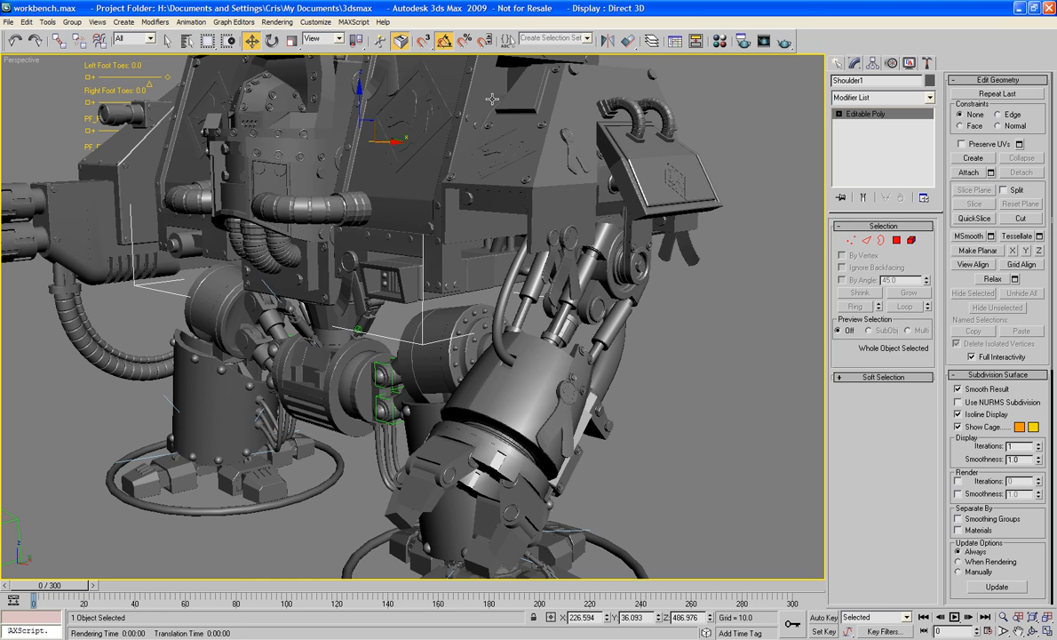